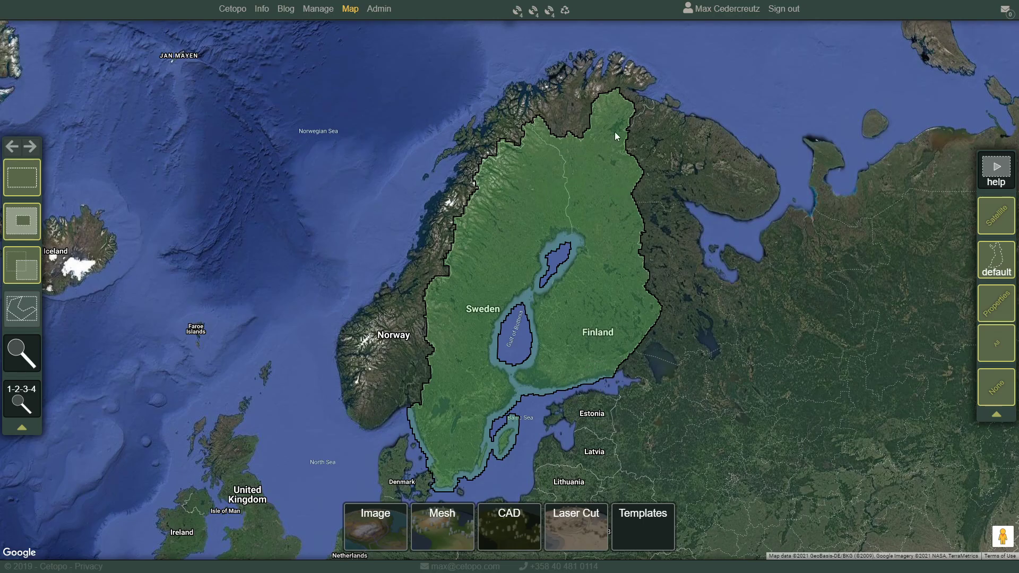
# - Search the map by name for "Aalto" and go to Aalto University, Espoo, Finland
pyautogui.scroll(1, 593, 358)
pyautogui.scroll(-1, 674, 342)
pyautogui.scroll(1, 684, 341)
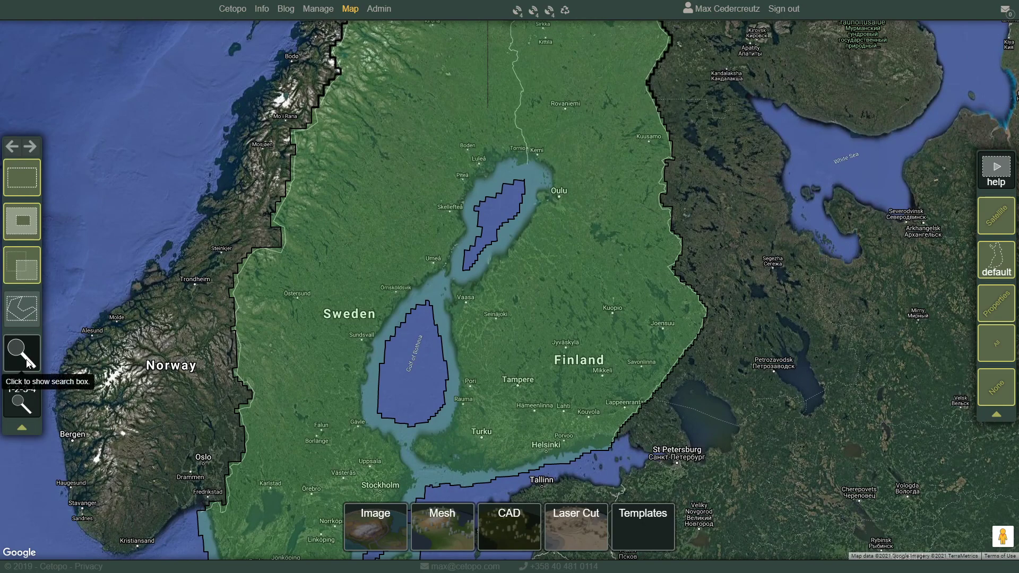
pyautogui.click(23, 363)
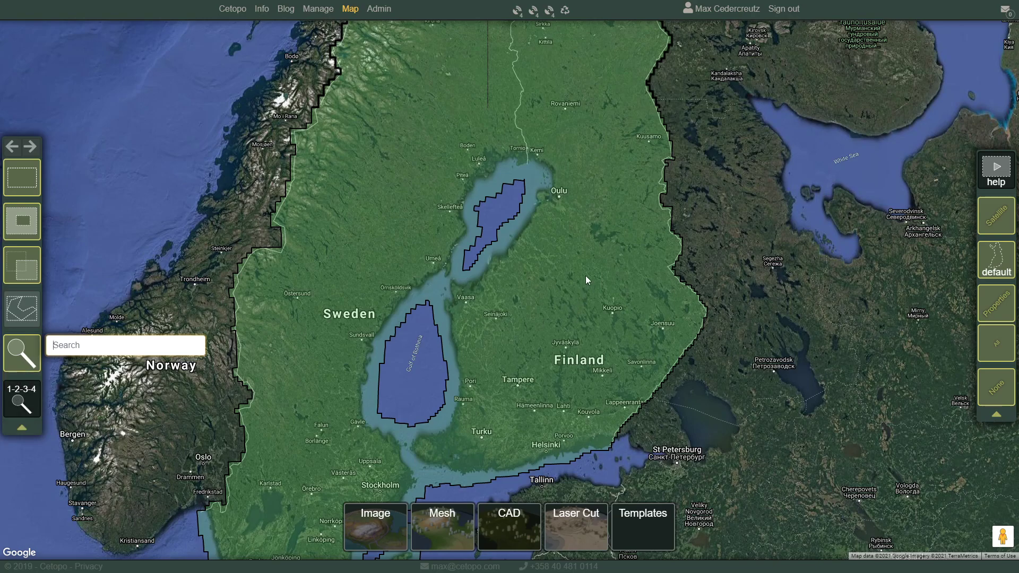
pyautogui.moveTo(589, 195); pyautogui.dragTo(593, 169)
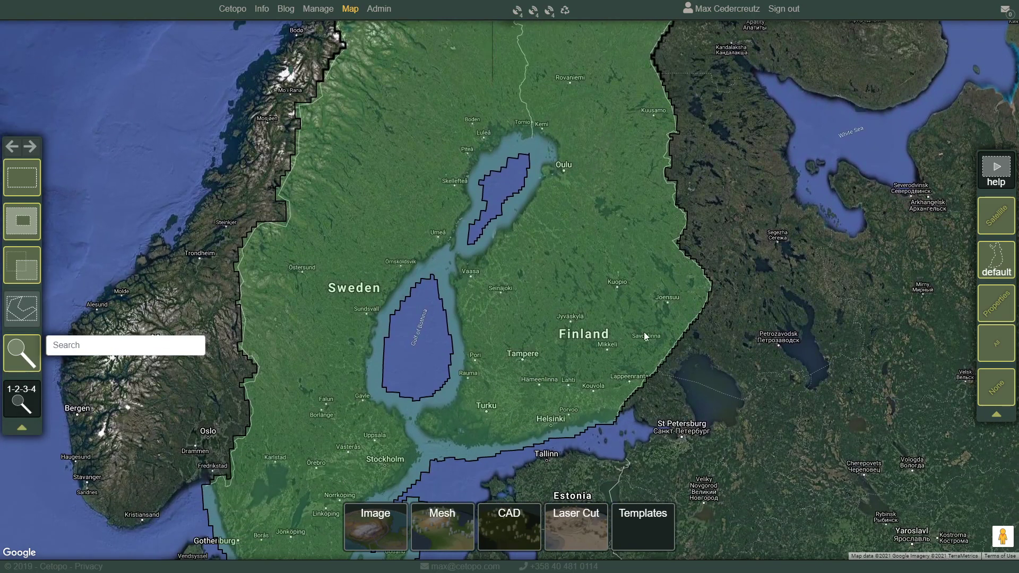
pyautogui.click(156, 354)
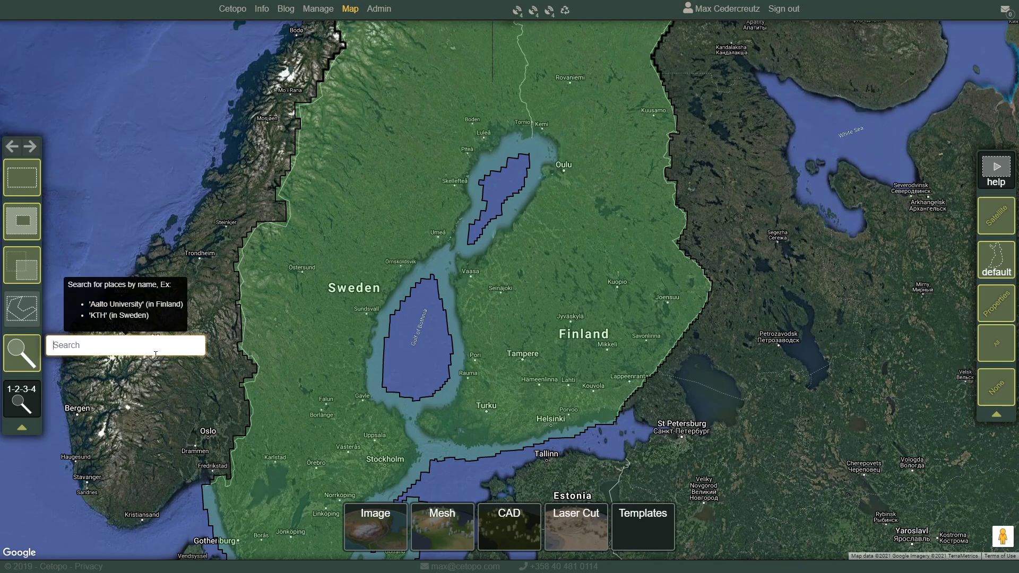
pyautogui.write('Aalto')
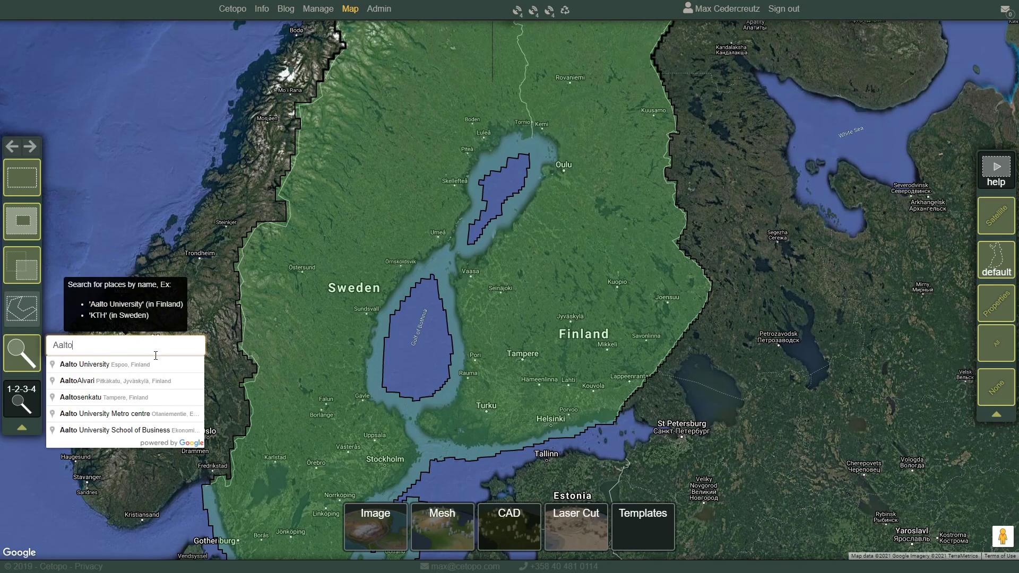
pyautogui.press('Down')
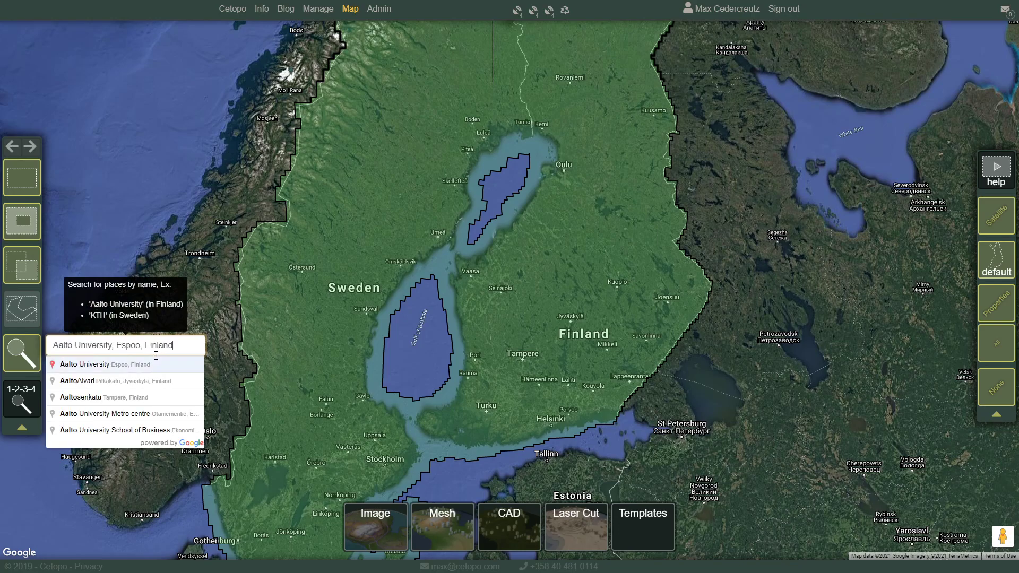
pyautogui.press('Return')
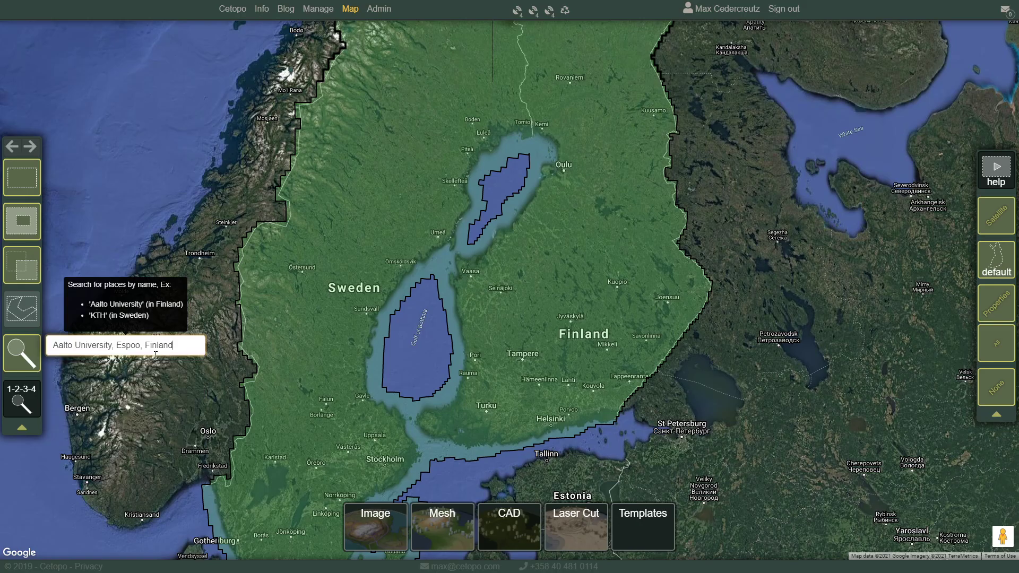
# - Draw a rectangular selection of about 11.6 ha around the Lackörsudden tip north of the Aalto University campus
pyautogui.scroll(1, 615, 333)
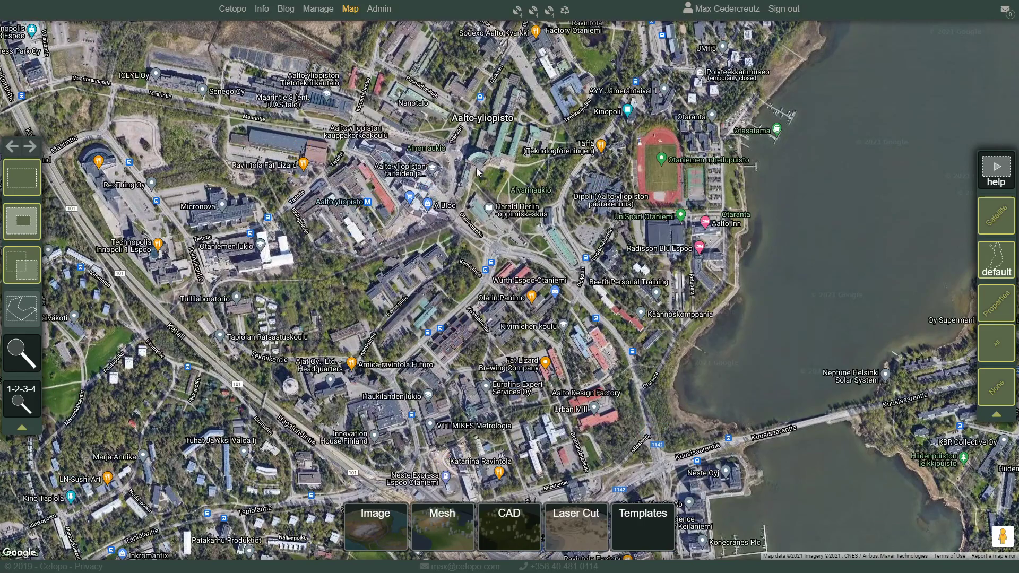
pyautogui.scroll(1, 460, 169)
pyautogui.moveTo(529, 190); pyautogui.dragTo(507, 238)
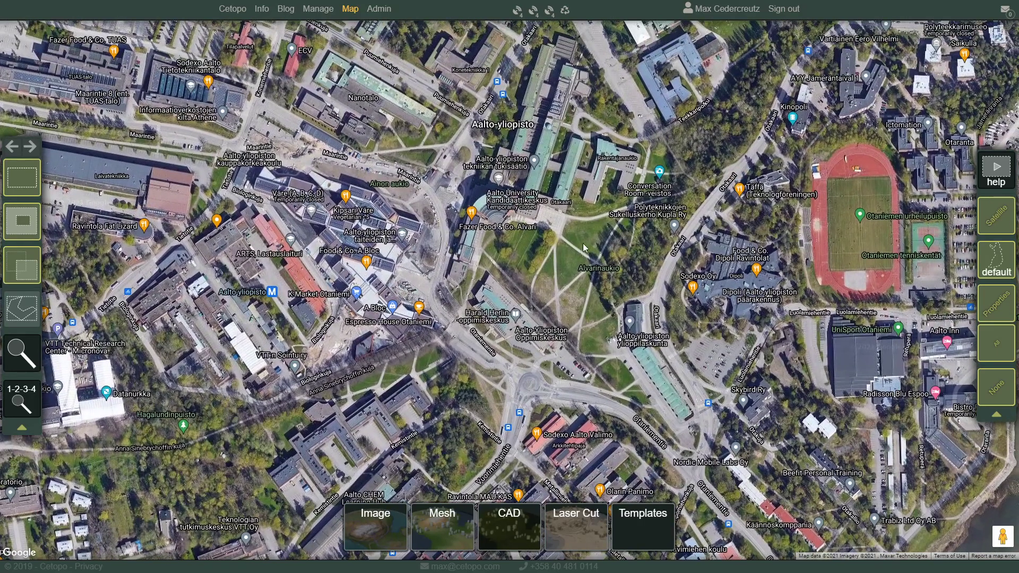
pyautogui.moveTo(724, 242); pyautogui.dragTo(414, 247)
pyautogui.scroll(-1, 411, 244)
pyautogui.moveTo(451, 85); pyautogui.dragTo(355, 278)
pyautogui.moveTo(301, 243); pyautogui.dragTo(296, 280)
pyautogui.click(487, 153)
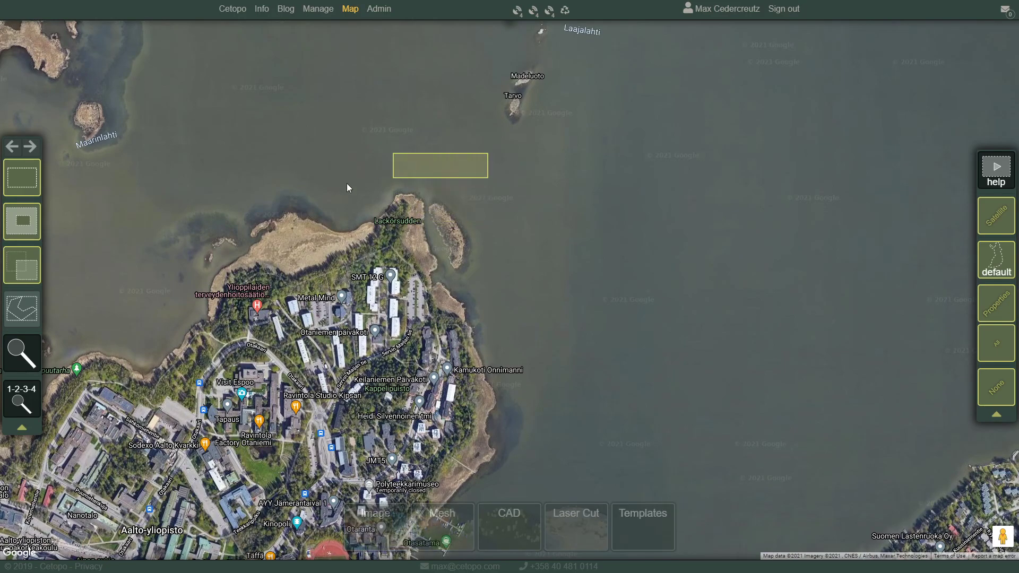
pyautogui.moveTo(349, 210); pyautogui.dragTo(332, 300)
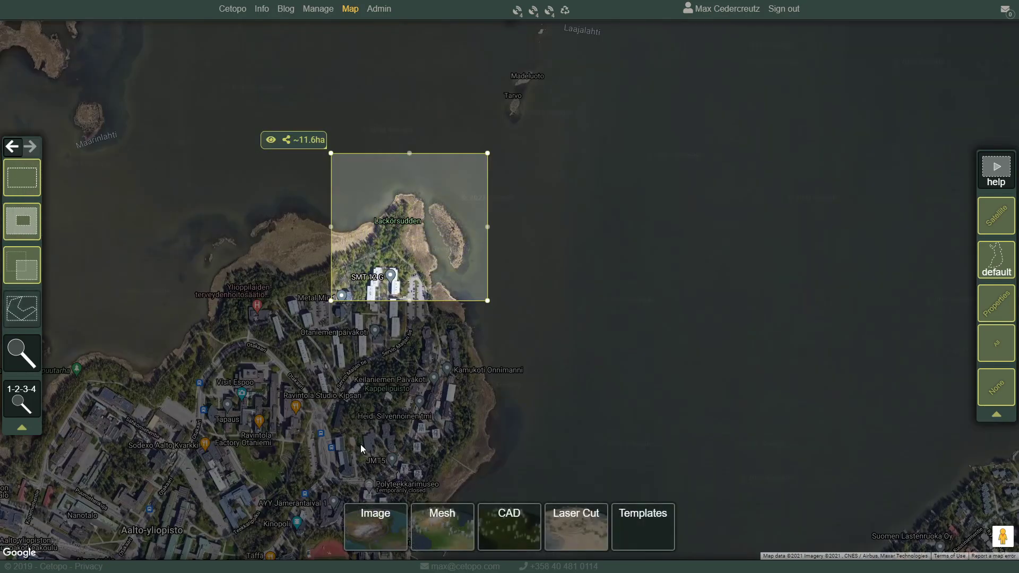
# - Redraw the rectangular selection several times, ending with one of about 7.12 ha over the Lackörsudden tip
pyautogui.moveTo(492, 309); pyautogui.dragTo(496, 230)
pyautogui.click(536, 152)
pyautogui.click(345, 263)
pyautogui.click(184, 133)
pyautogui.moveTo(173, 121); pyautogui.dragTo(435, 248)
pyautogui.moveTo(476, 78); pyautogui.dragTo(371, 215)
# - Draw a rectangle of about 11.1 ha over the Lackörsudden tip and load a preview of its map data
pyautogui.moveTo(304, 102)
pyautogui.mouseDown()
pyautogui.moveTo(444, 228)
pyautogui.moveTo(479, 230)
pyautogui.mouseUp()
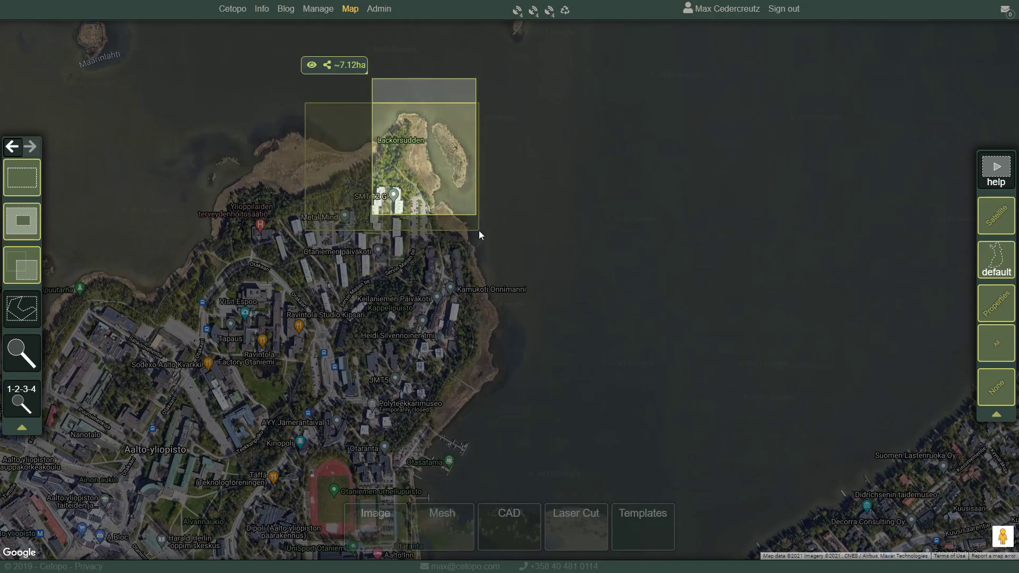
pyautogui.click(244, 89)
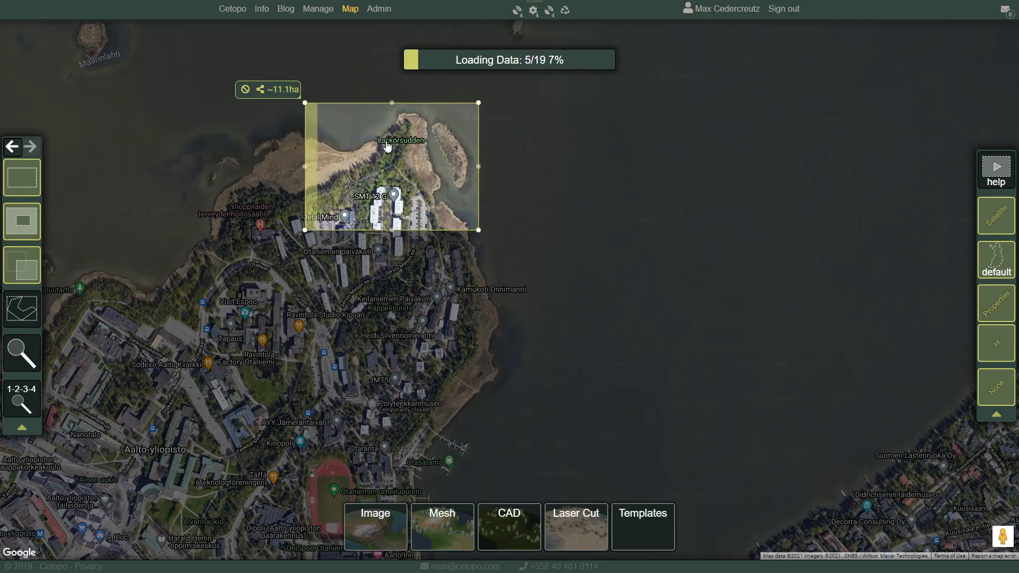
pyautogui.moveTo(545, 190); pyautogui.dragTo(583, 261)
pyautogui.scroll(1, 453, 235)
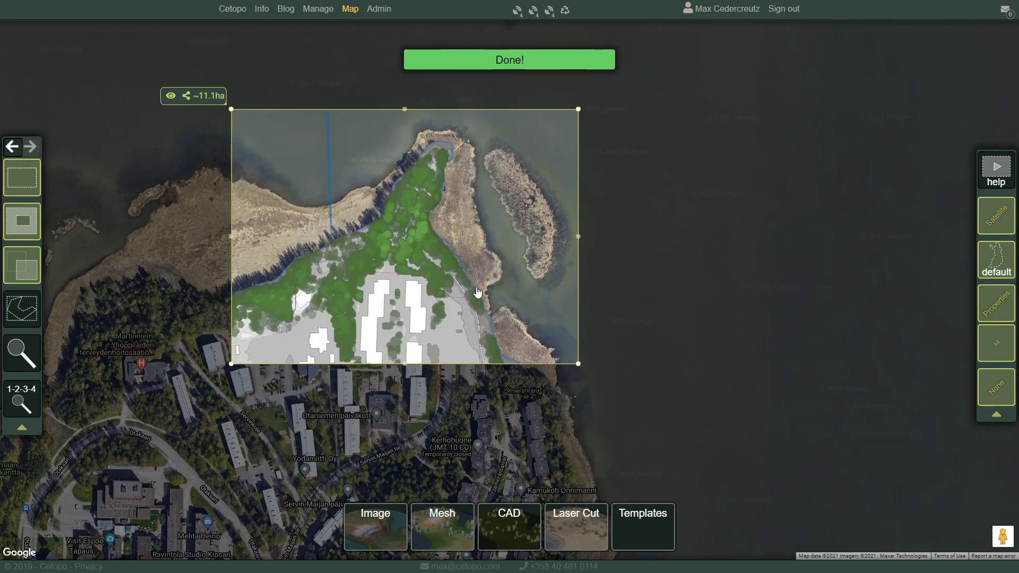
pyautogui.scroll(1, 407, 256)
pyautogui.scroll(-1, 407, 256)
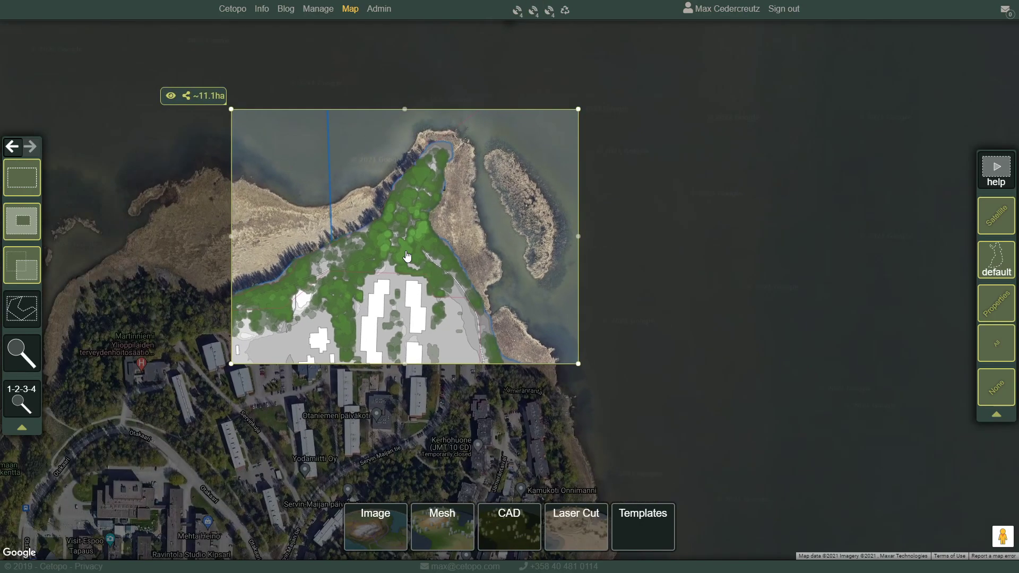
# - Draw a seven-cornered polygon selection of about 17.81 ha that surrounds the previewed rectangle area
pyautogui.click(22, 309)
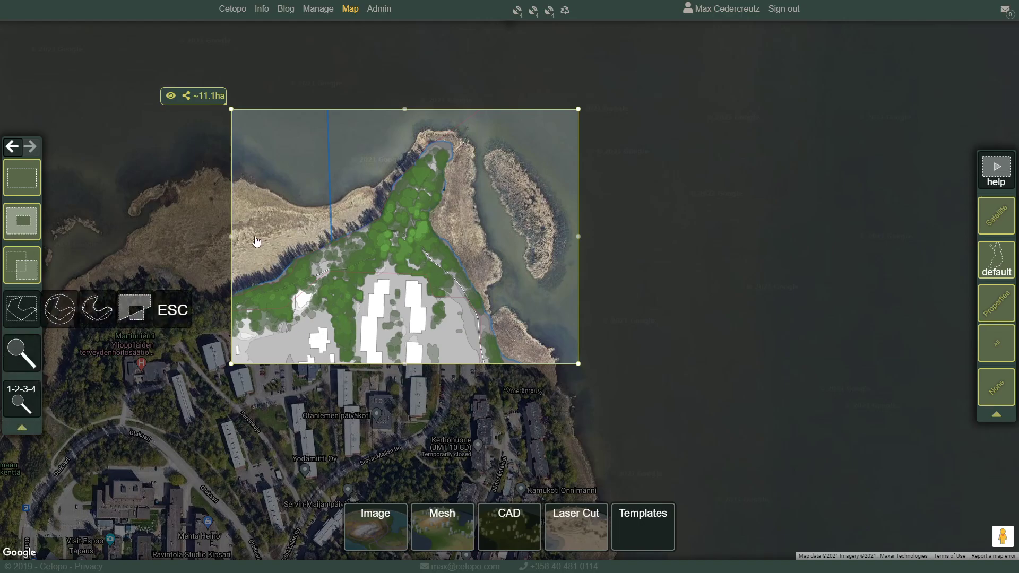
pyautogui.moveTo(34, 179)
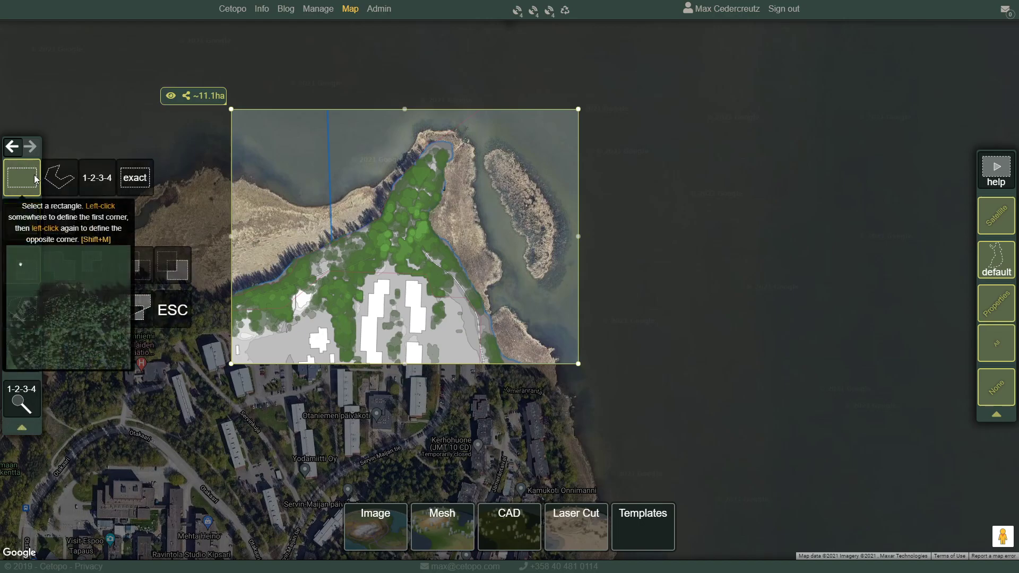
pyautogui.click(63, 190)
pyautogui.click(356, 66)
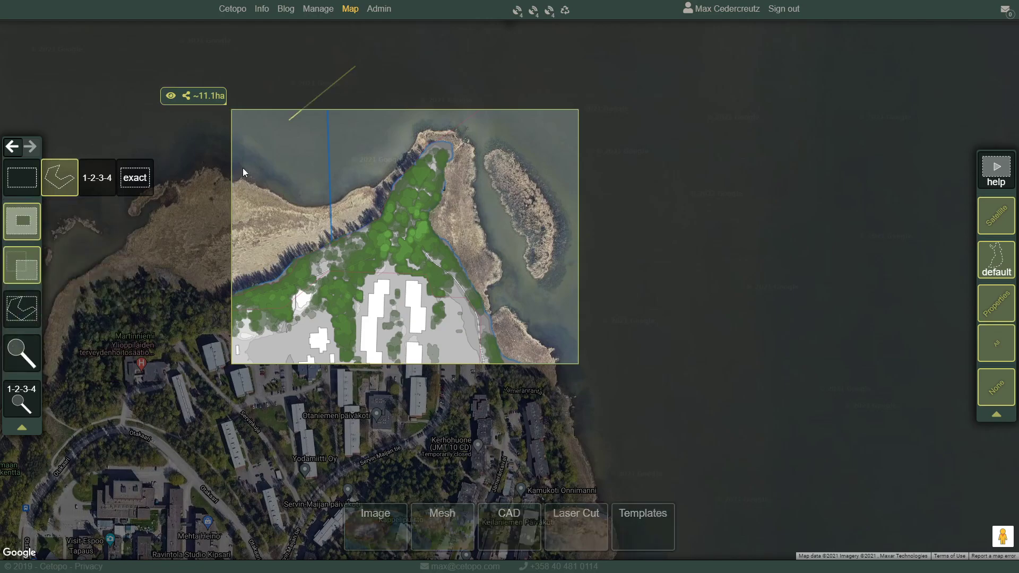
pyautogui.click(163, 232)
pyautogui.click(190, 419)
pyautogui.click(336, 453)
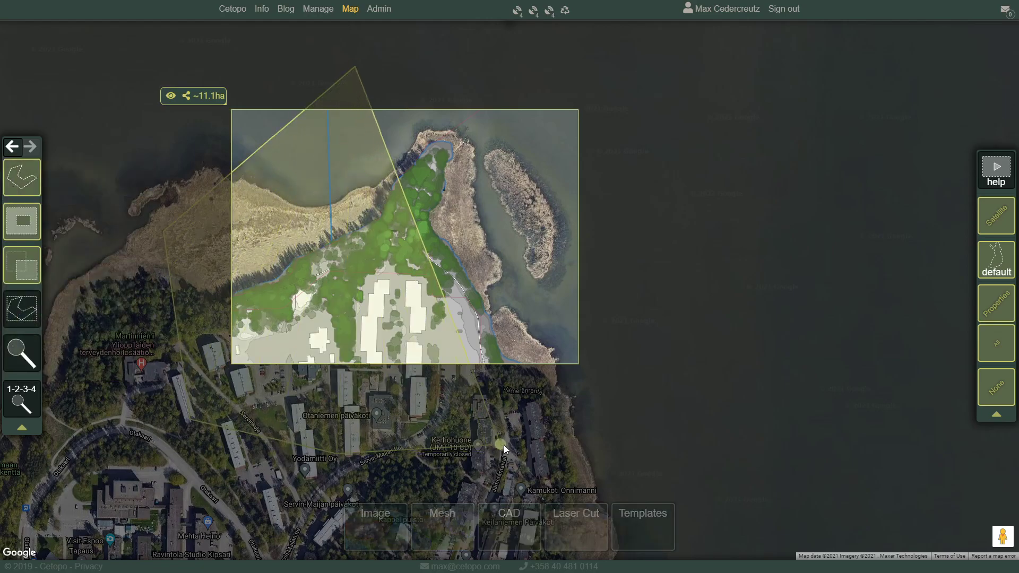
pyautogui.click(501, 444)
pyautogui.click(669, 243)
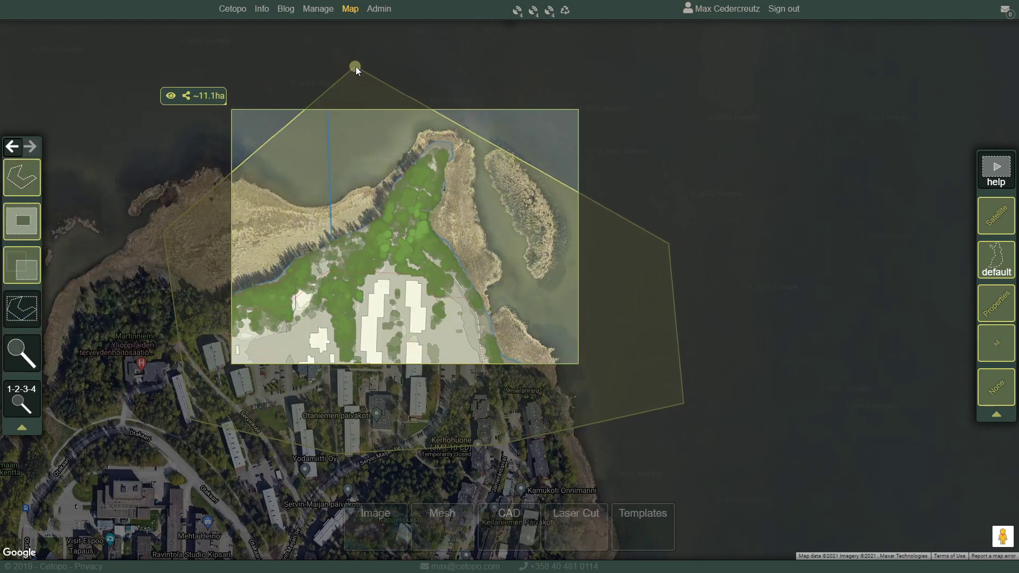
pyautogui.click(355, 66)
# - Draw a new five-cornered polygon selection of about 10.21 ha running diagonally across the peninsula tip and islet
pyautogui.click(460, 59)
pyautogui.click(235, 365)
pyautogui.click(471, 414)
pyautogui.click(670, 153)
pyautogui.click(597, 92)
pyautogui.click(460, 59)
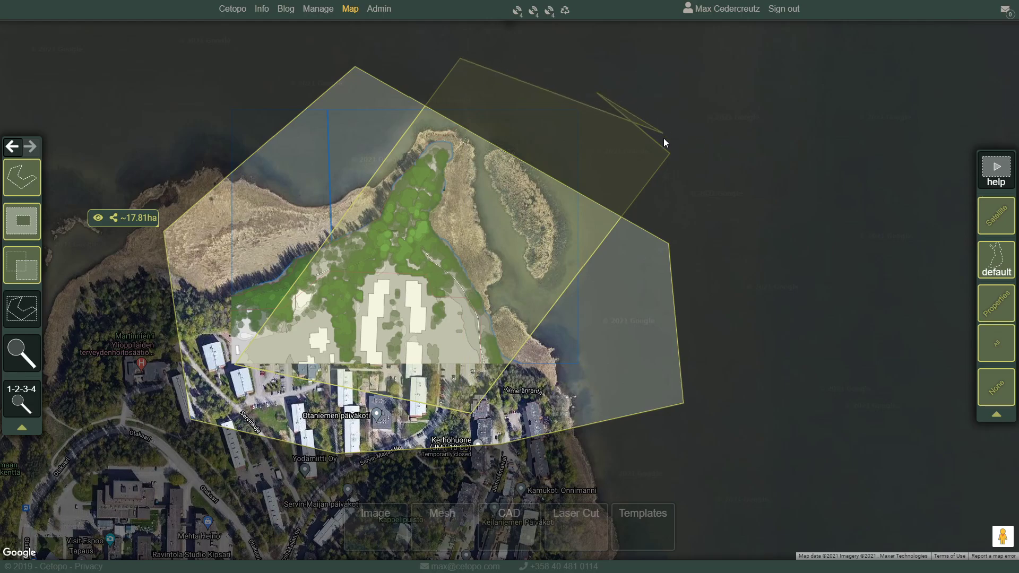
pyautogui.click(470, 414)
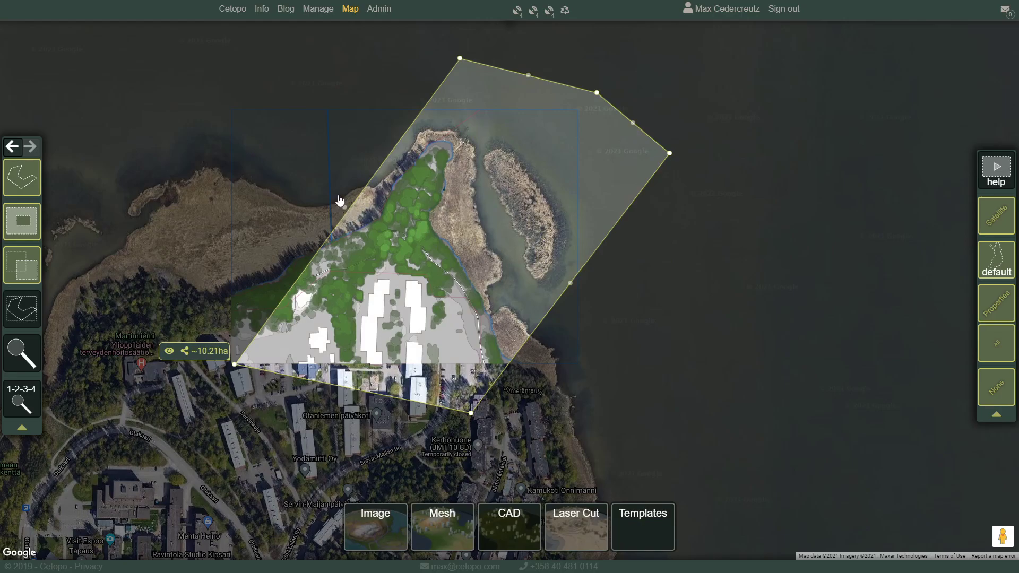
# - Reshape the polygon by moving its corners and edge midpoints until it covers about 11.02 ha around the tip and islet
pyautogui.moveTo(345, 207); pyautogui.dragTo(301, 152)
pyautogui.moveTo(234, 366); pyautogui.dragTo(291, 275)
pyautogui.moveTo(472, 413); pyautogui.dragTo(443, 224)
pyautogui.moveTo(669, 153); pyautogui.dragTo(546, 192)
pyautogui.moveTo(528, 75); pyautogui.dragTo(546, 37)
pyautogui.moveTo(572, 143); pyautogui.dragTo(685, 197)
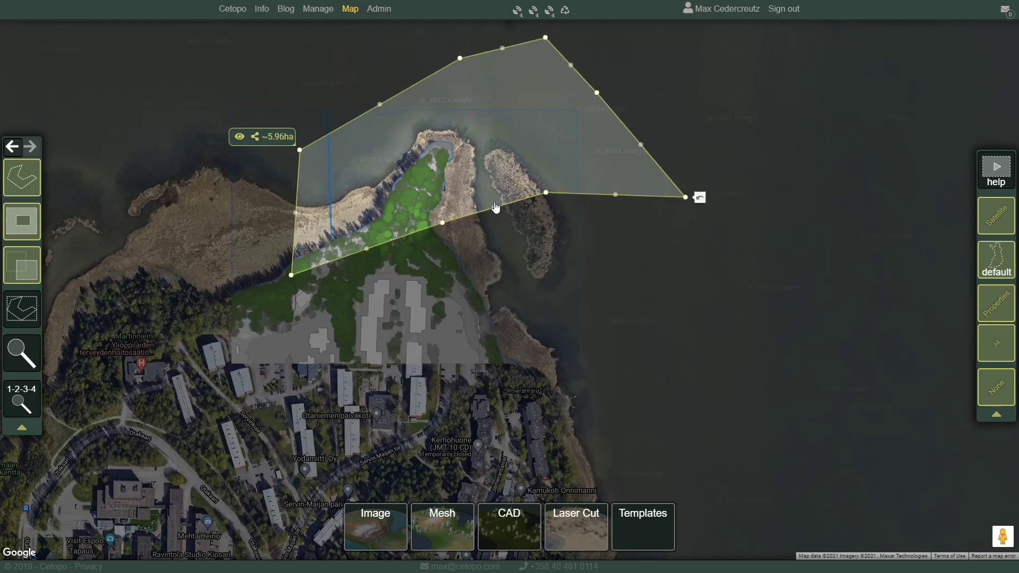
pyautogui.moveTo(443, 223); pyautogui.dragTo(469, 326)
pyautogui.moveTo(548, 200); pyautogui.dragTo(642, 366)
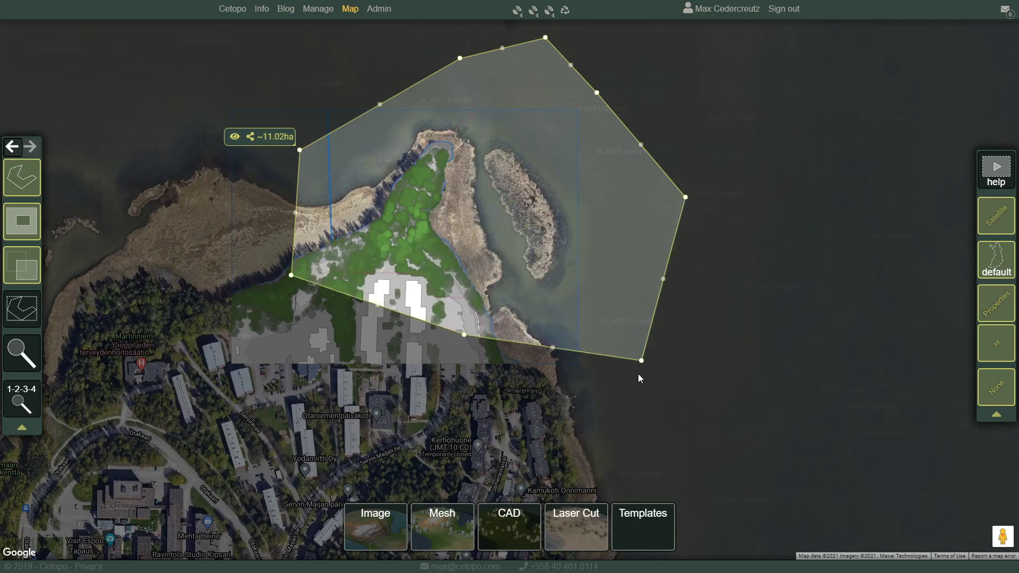
# - Switch to selecting by property and pick the shoreline property, followed by the housing property just south of the peninsula tip
pyautogui.moveTo(58, 185)
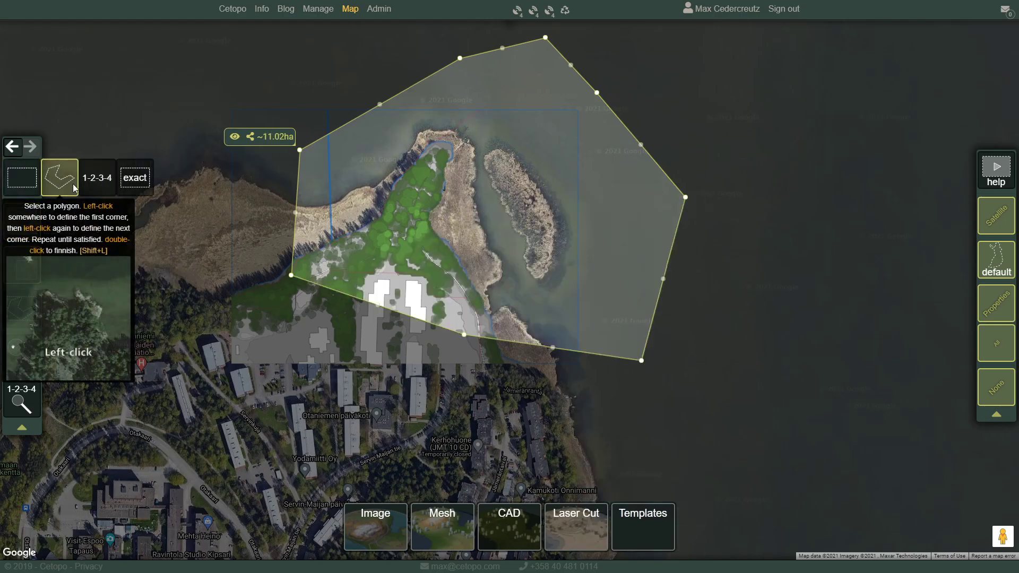
pyautogui.click(101, 187)
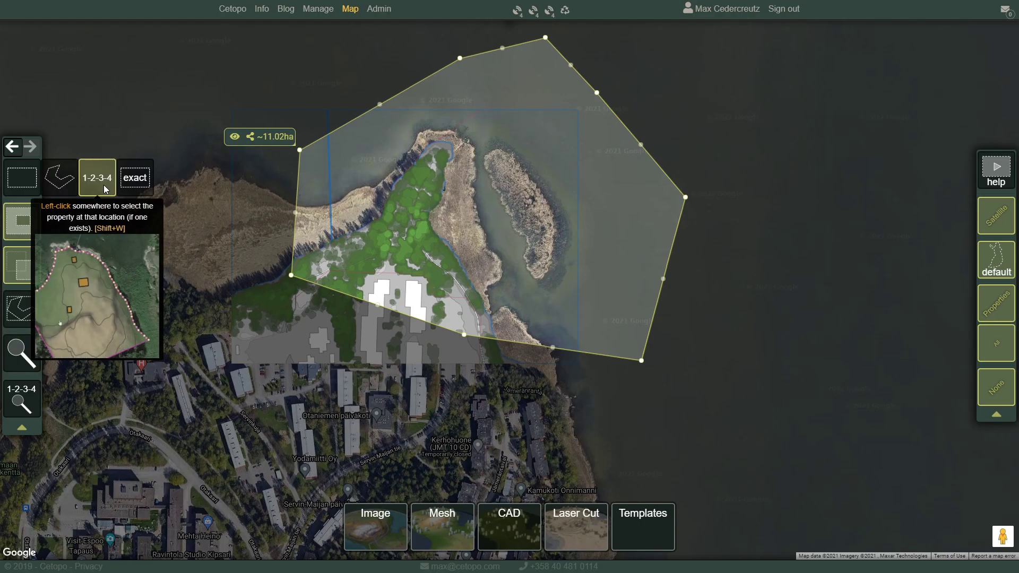
pyautogui.click(407, 287)
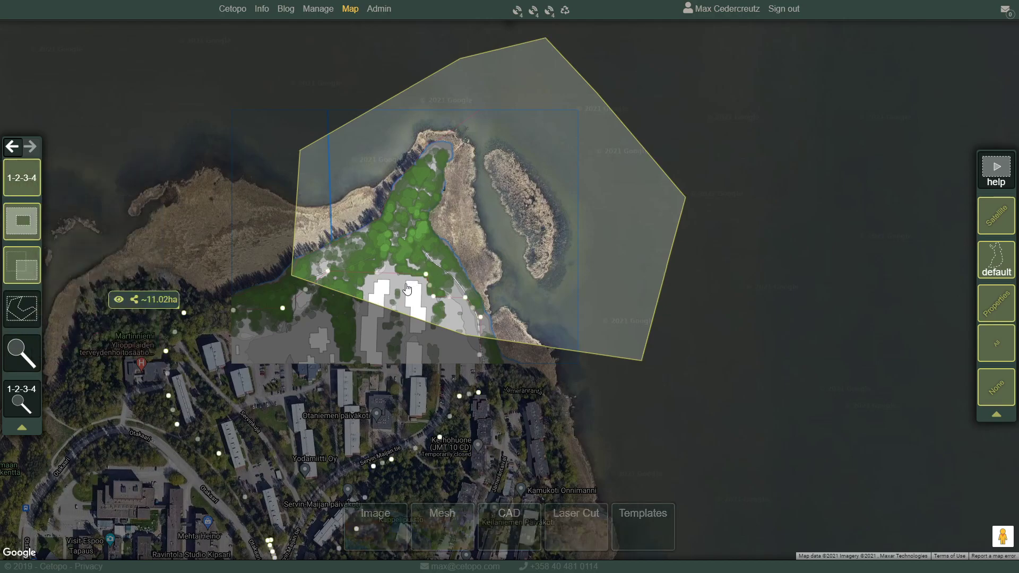
pyautogui.click(441, 288)
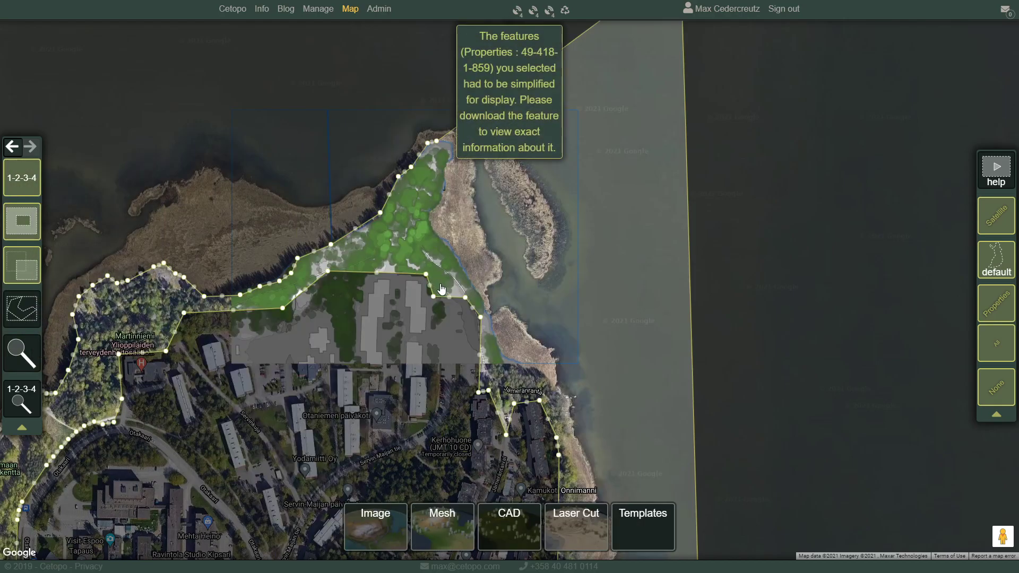
pyautogui.click(388, 289)
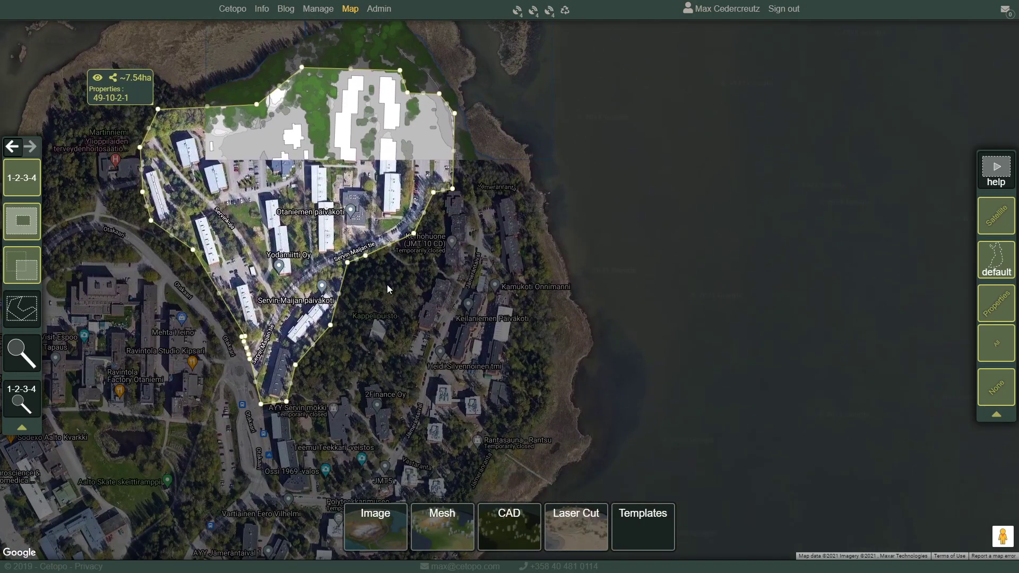
# - Select in turn the narrow property at Kerhohuone, the one around Keilaniemen Päiväkoti, and the road property between them
pyautogui.click(387, 284)
pyautogui.click(422, 319)
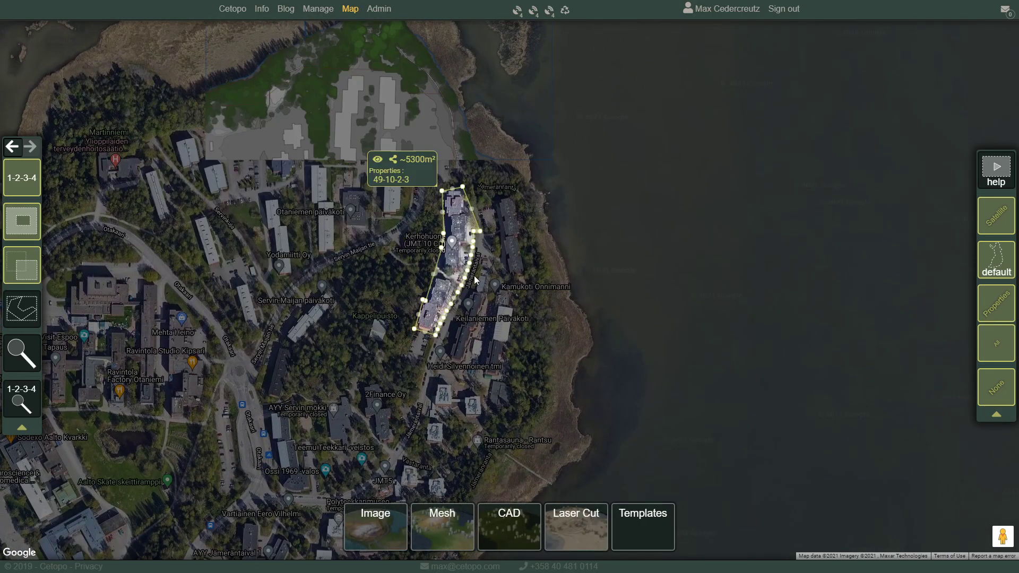
pyautogui.click(492, 229)
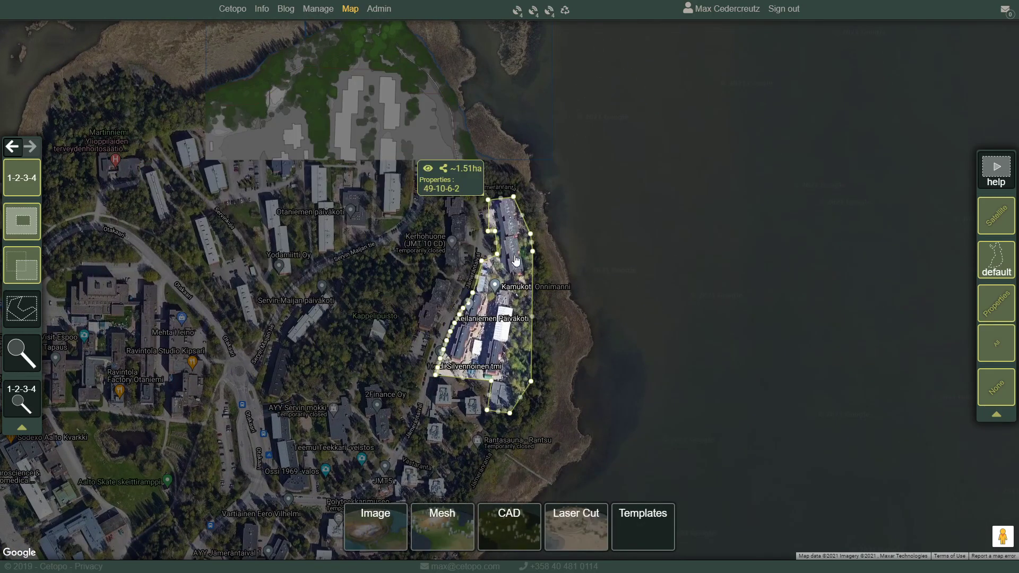
pyautogui.click(483, 255)
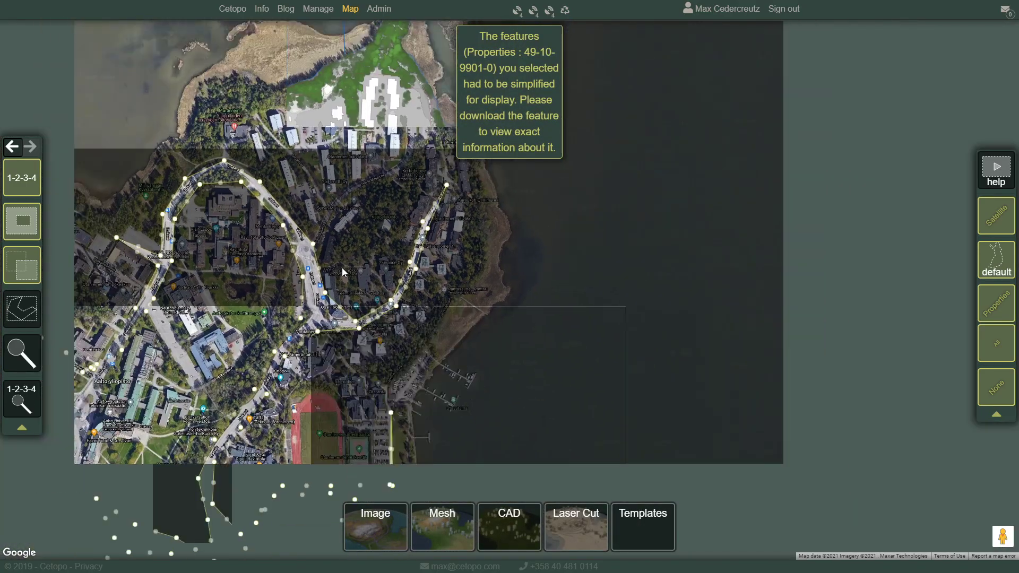
# - Select the shoreline property containing the Otaniemi sports field, and replace it with the property at Factory Otaniemi
pyautogui.scroll(1, 195, 319)
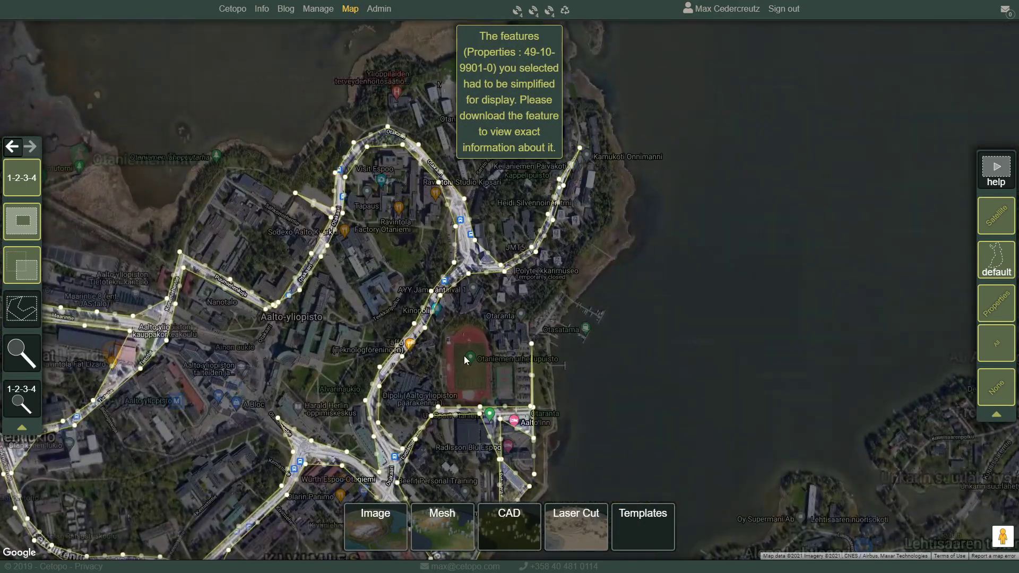
pyautogui.scroll(2, 463, 356)
pyautogui.click(465, 340)
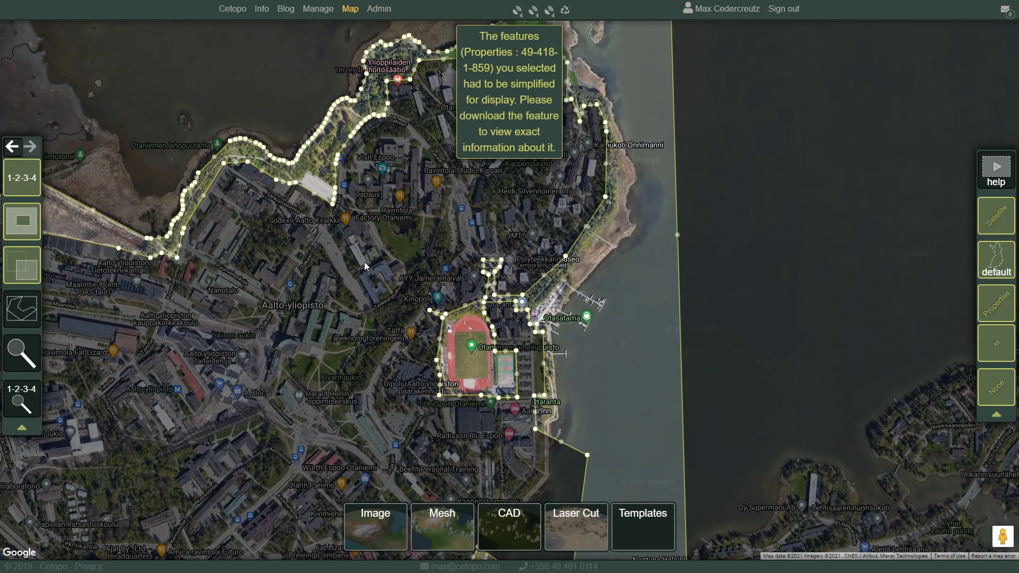
pyautogui.click(364, 263)
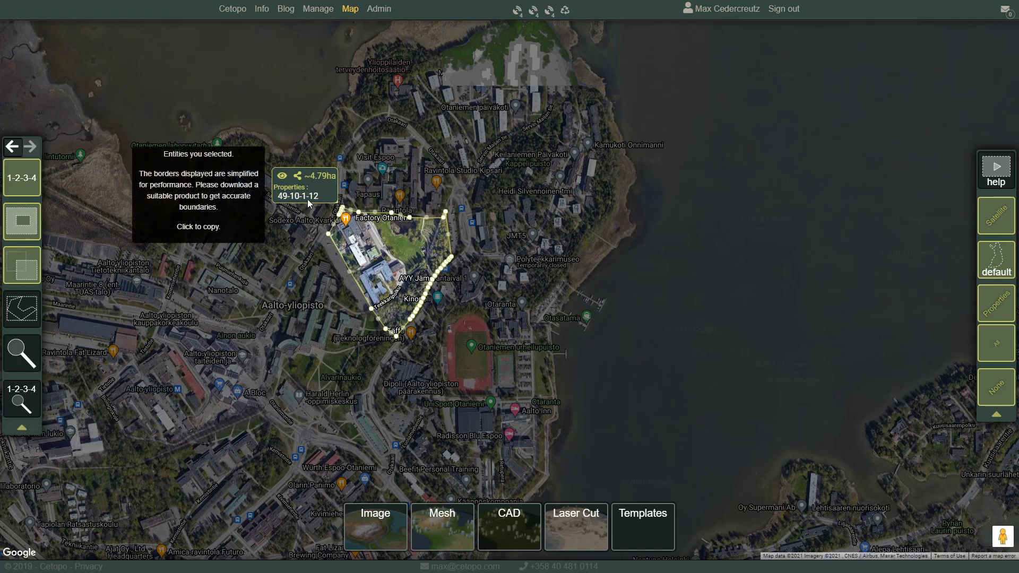
# - Look up the property with ID 49-10-1-12 through the ID search
pyautogui.click(30, 408)
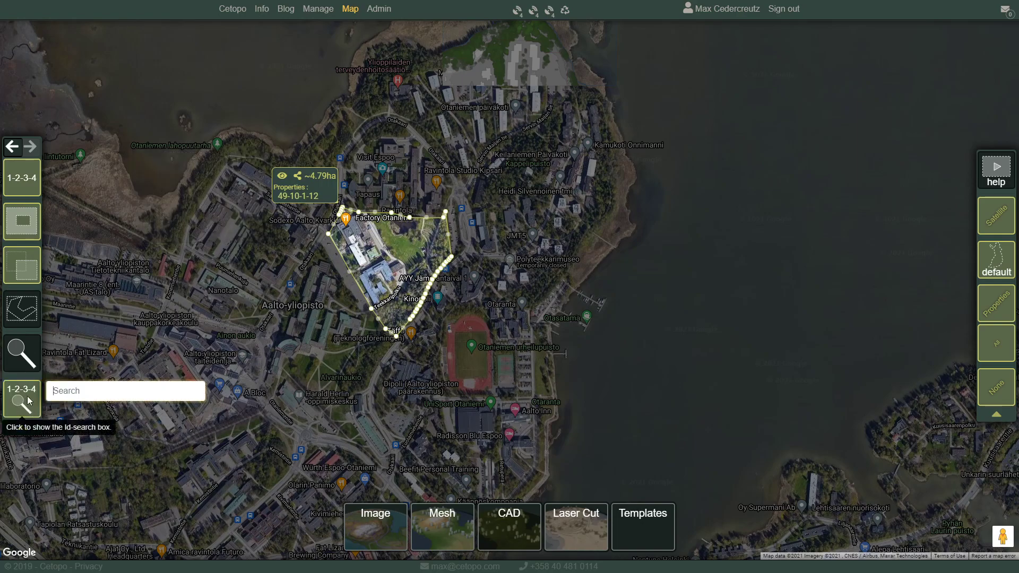
pyautogui.click(75, 391)
pyautogui.write('49-10-1-12')
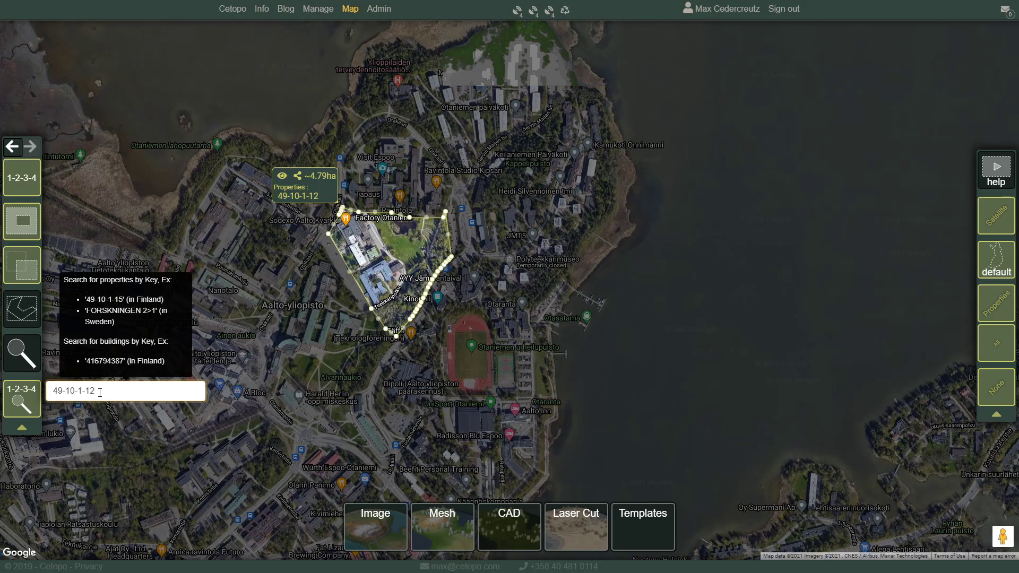
pyautogui.press('Return')
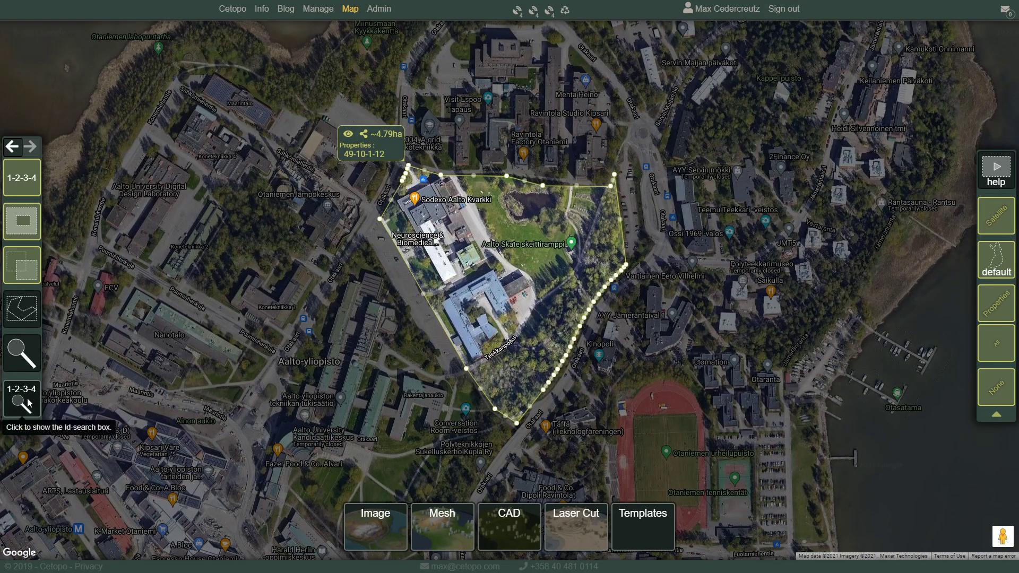
# - Select the property west of Lauttasaari's centre, just south of highway 51
pyautogui.scroll(-3, 329, 187)
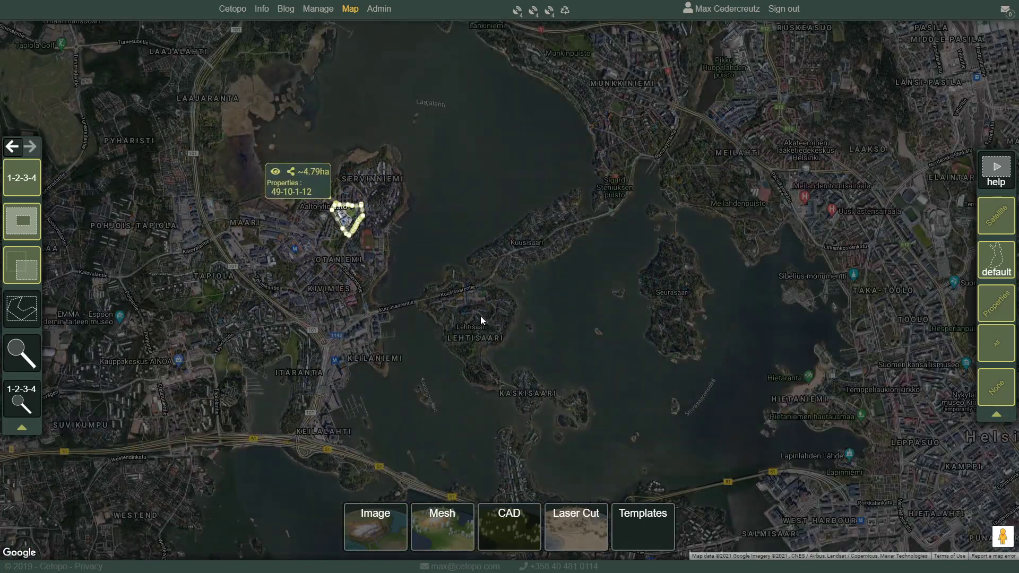
pyautogui.moveTo(555, 330); pyautogui.dragTo(514, 226)
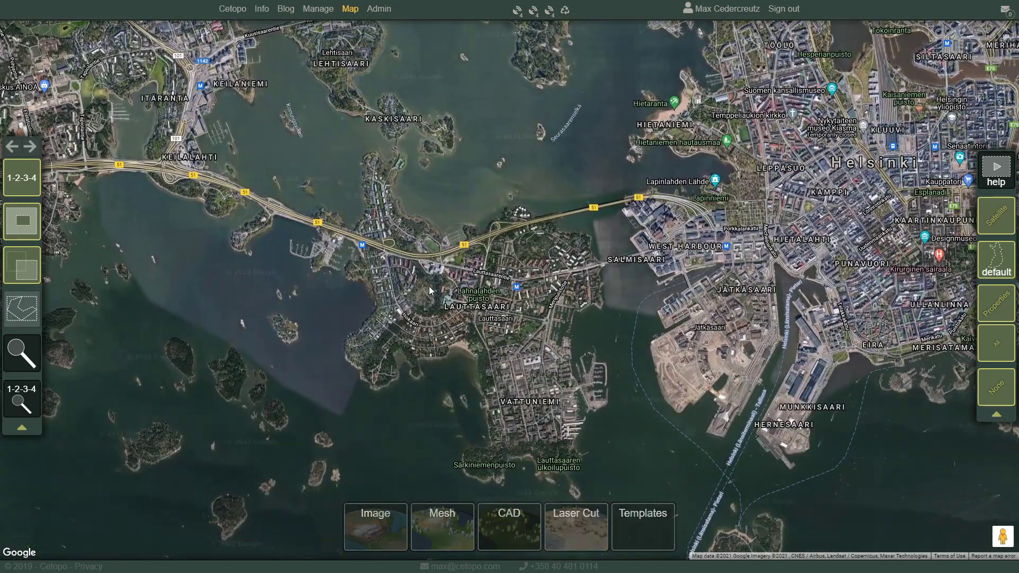
pyautogui.click(428, 286)
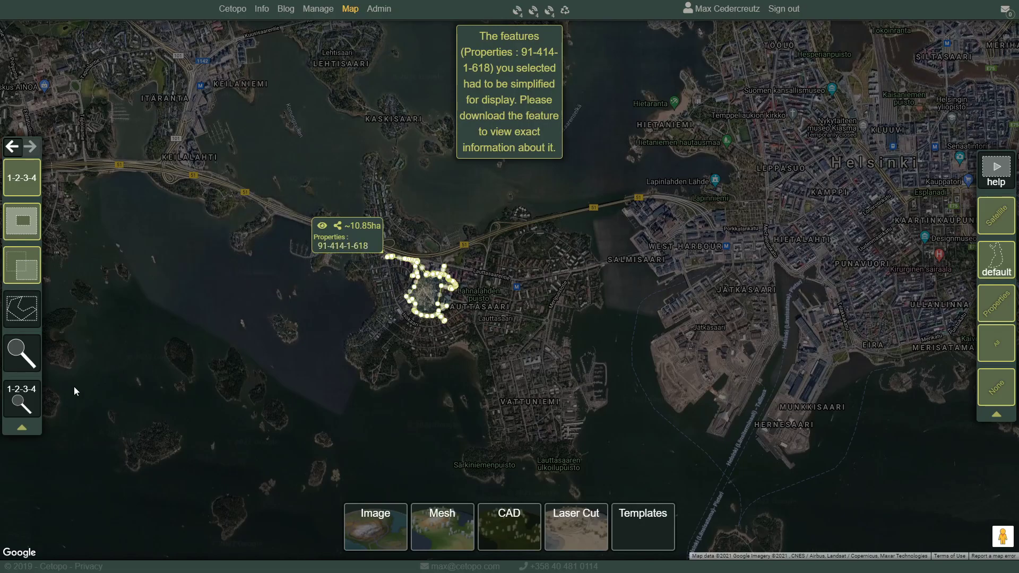
# - Look up property 91-414-1-618 through the ID search and examine its boundaries across Lauttasaari
pyautogui.moveTo(188, 316); pyautogui.dragTo(199, 349)
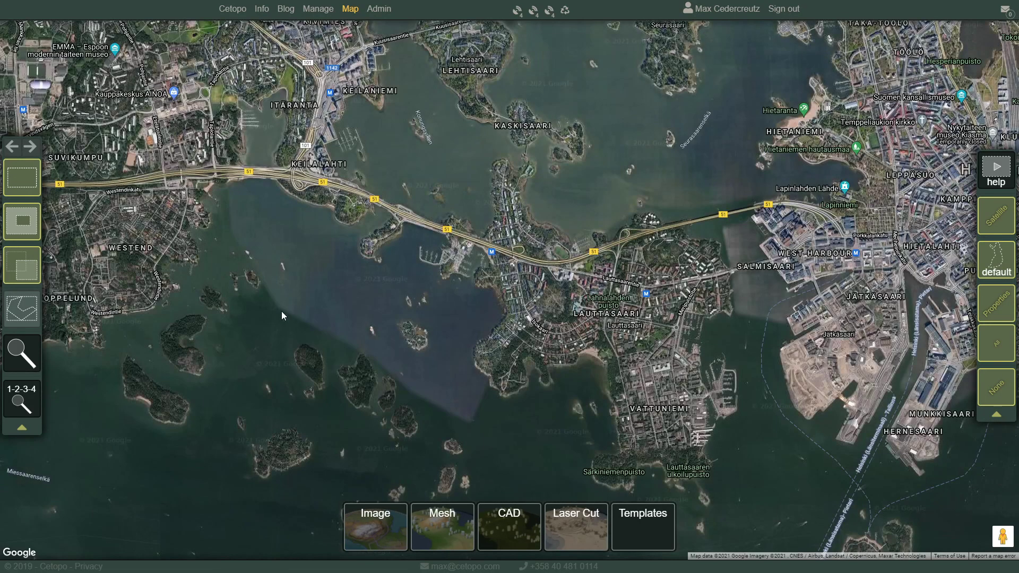
pyautogui.moveTo(288, 310); pyautogui.dragTo(628, 219)
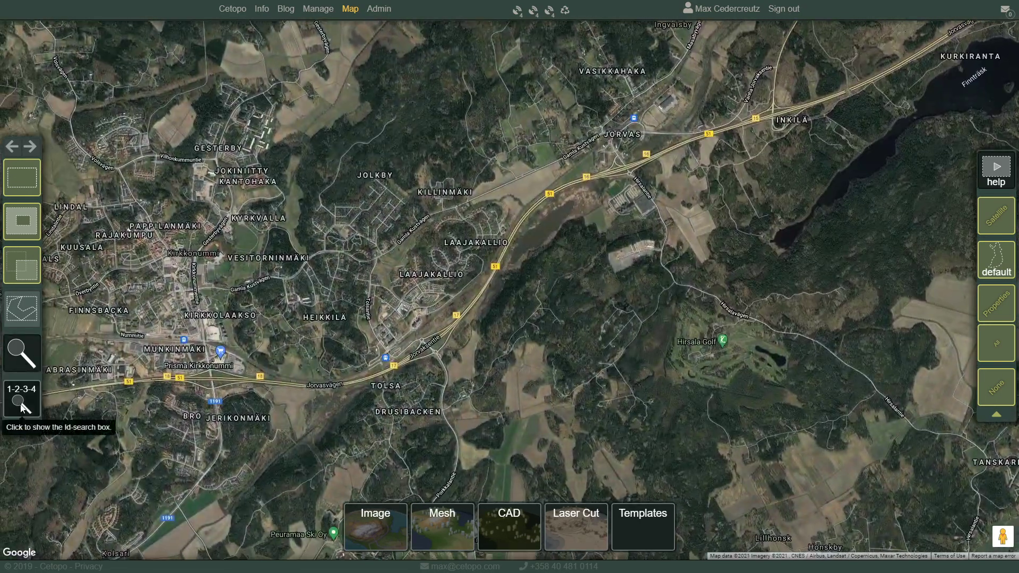
pyautogui.click(23, 405)
pyautogui.press('Return')
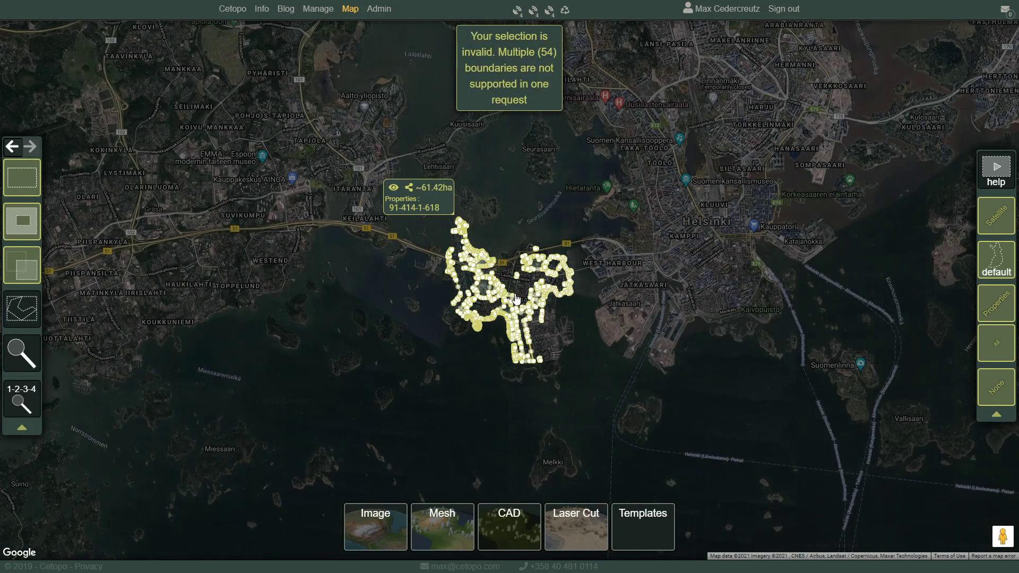
pyautogui.scroll(2, 512, 298)
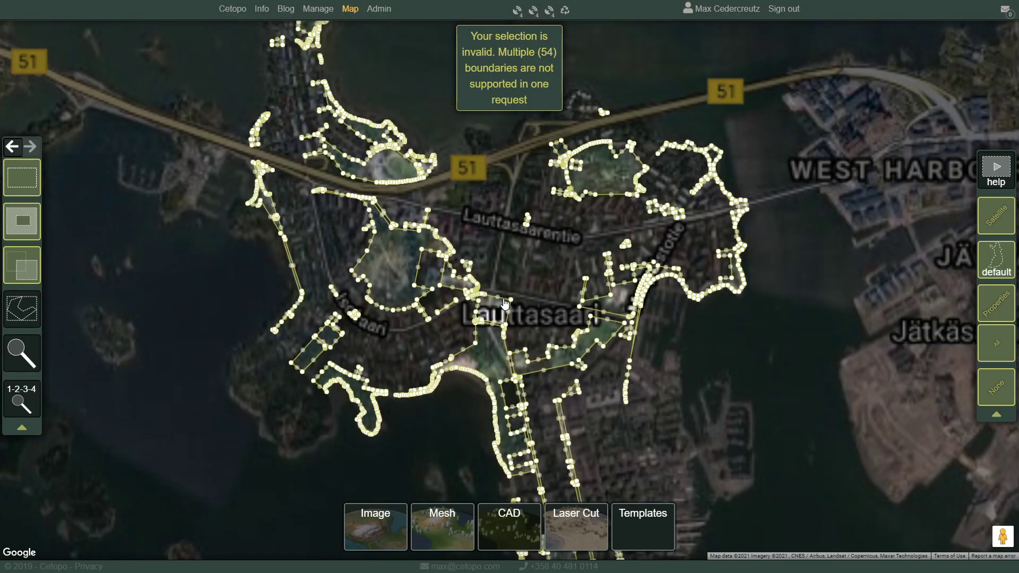
pyautogui.scroll(-1, 499, 284)
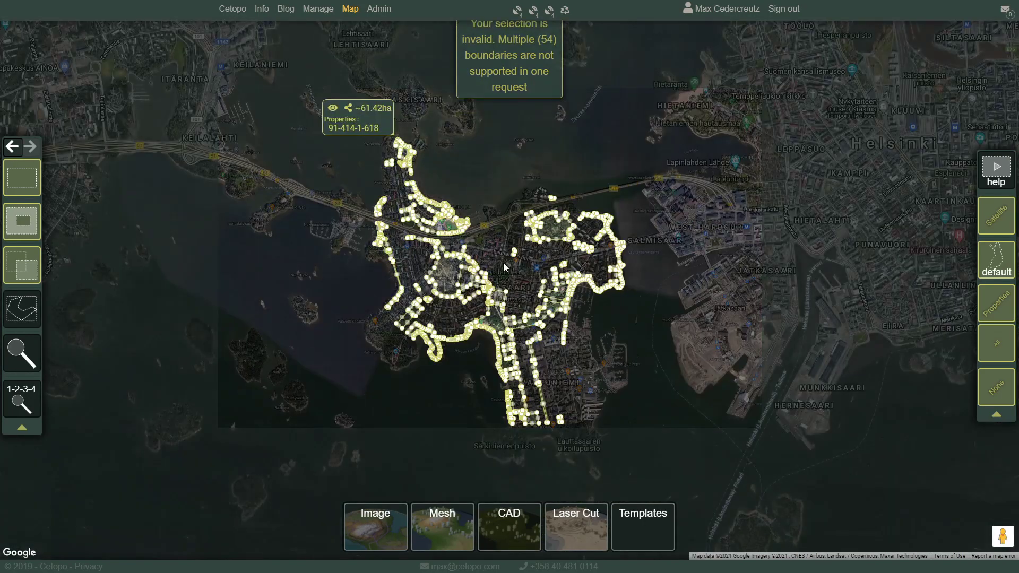
pyautogui.moveTo(491, 153); pyautogui.dragTo(523, 232)
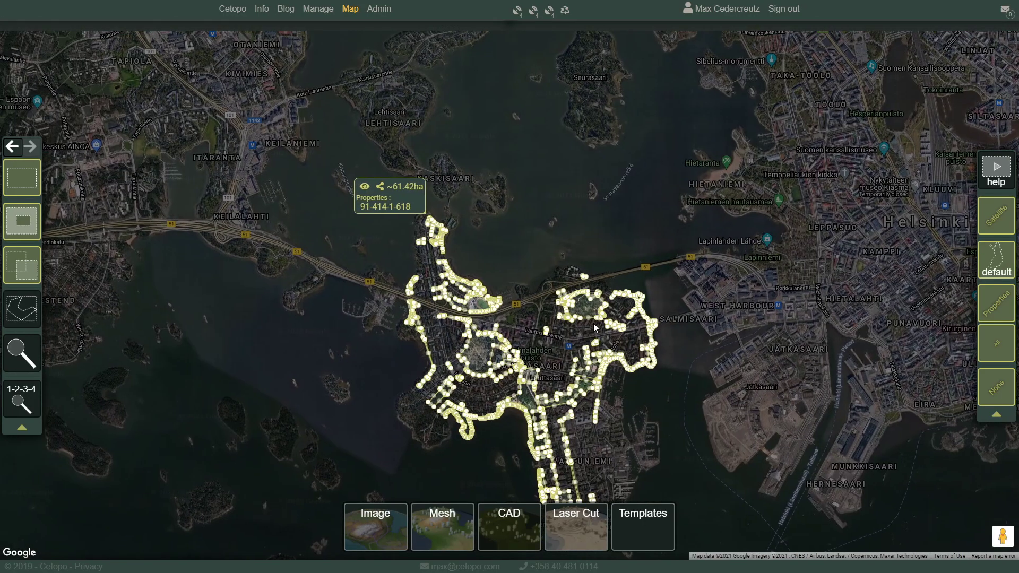
# - Switch the selection mode to an exact rectangle
pyautogui.moveTo(322, 196); pyautogui.dragTo(459, 210)
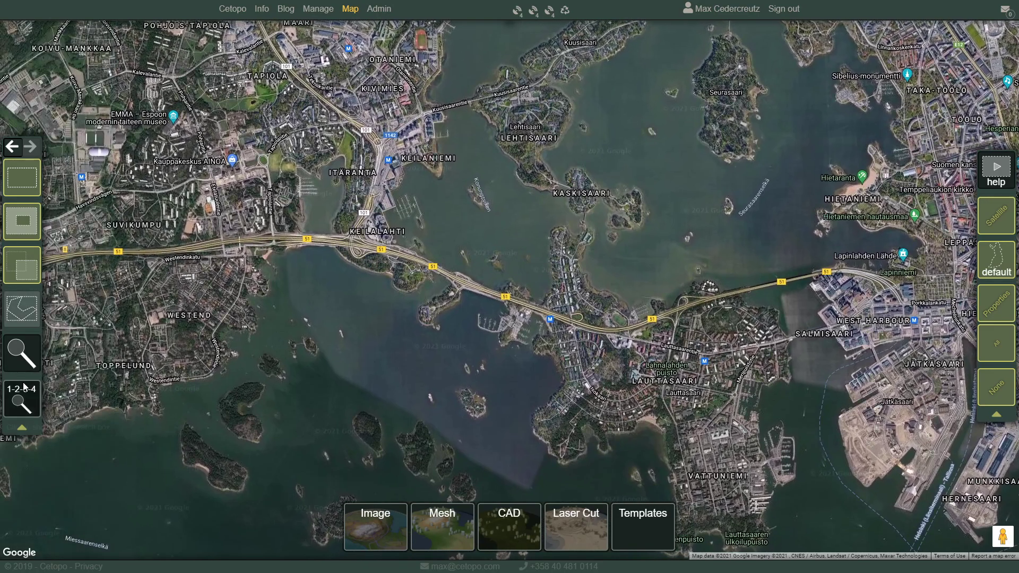
pyautogui.scroll(1, 304, 269)
pyautogui.moveTo(562, 278); pyautogui.dragTo(492, 287)
pyautogui.scroll(1, 492, 286)
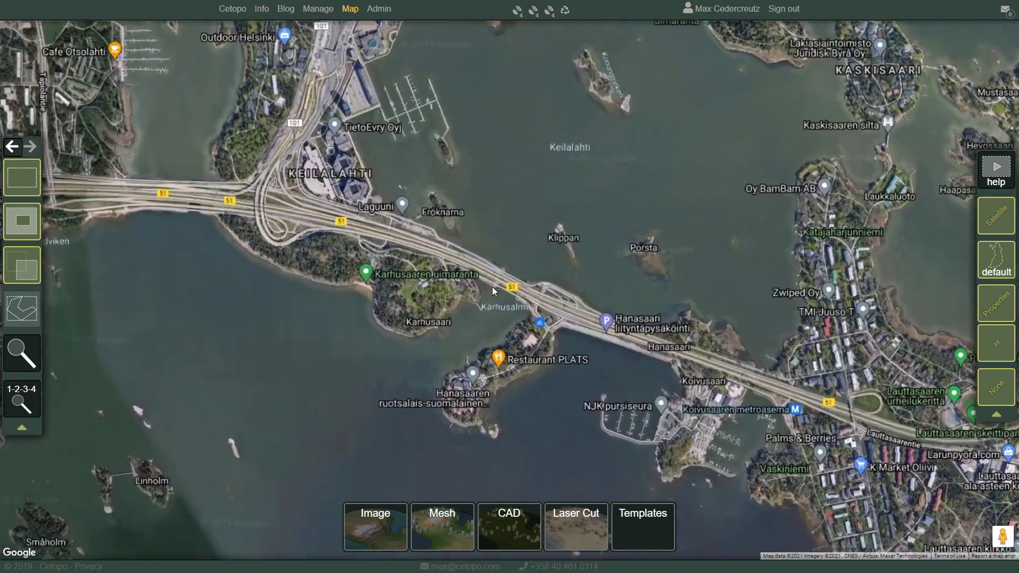
pyautogui.moveTo(411, 287); pyautogui.dragTo(466, 364)
pyautogui.moveTo(299, 186); pyautogui.dragTo(477, 451)
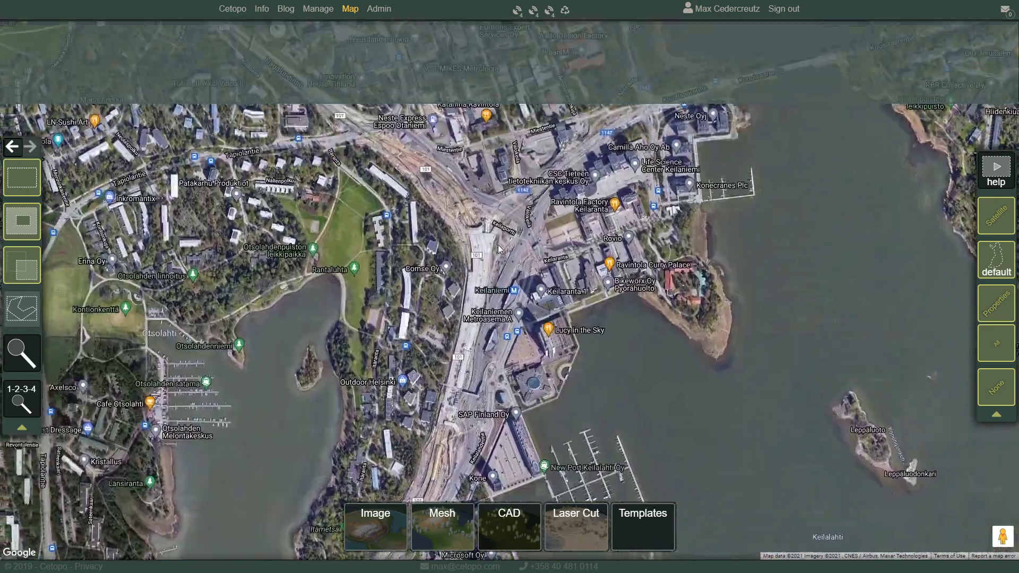
pyautogui.moveTo(236, 106); pyautogui.dragTo(267, 224)
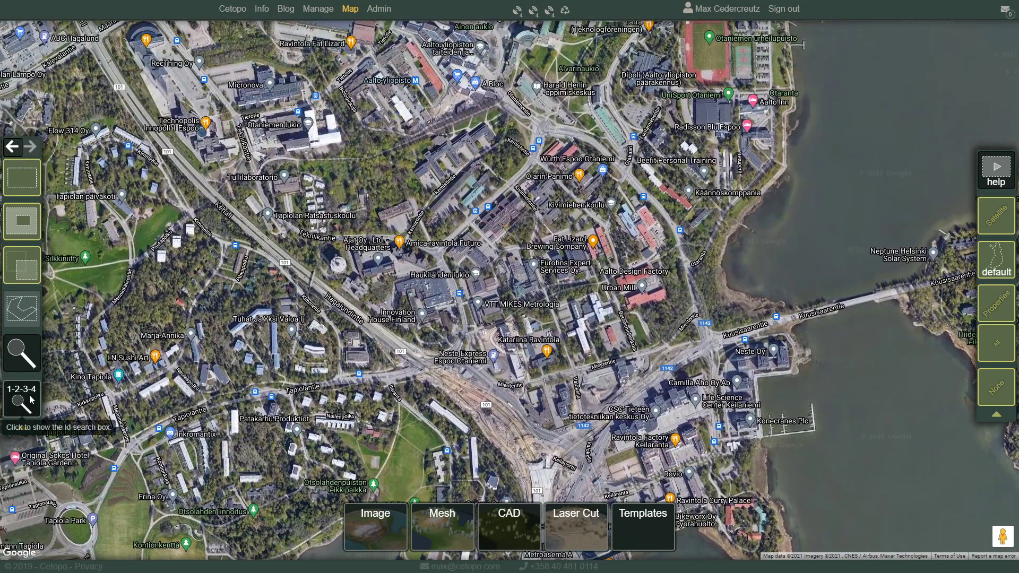
pyautogui.click(23, 404)
pyautogui.click(34, 192)
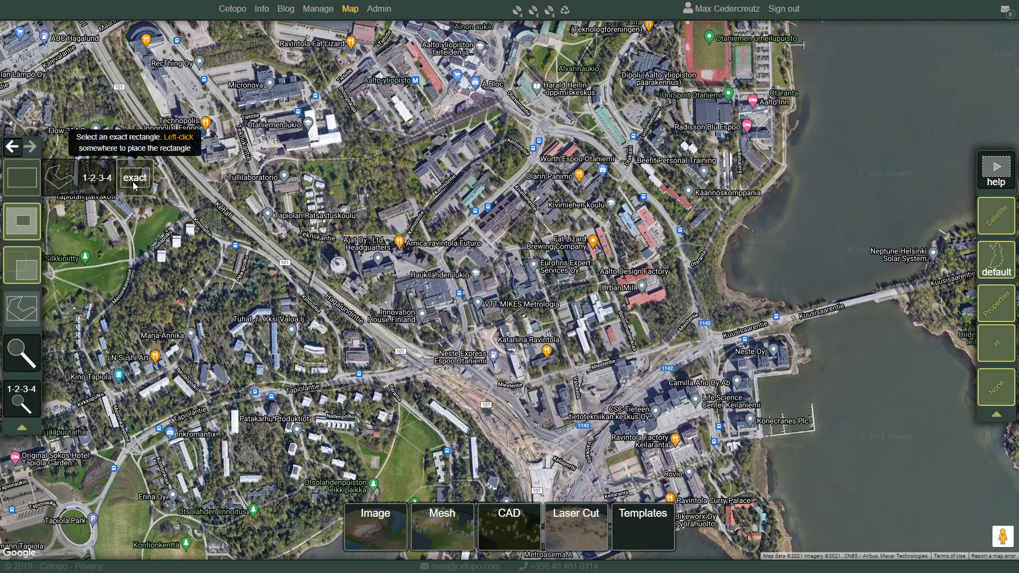
pyautogui.click(136, 186)
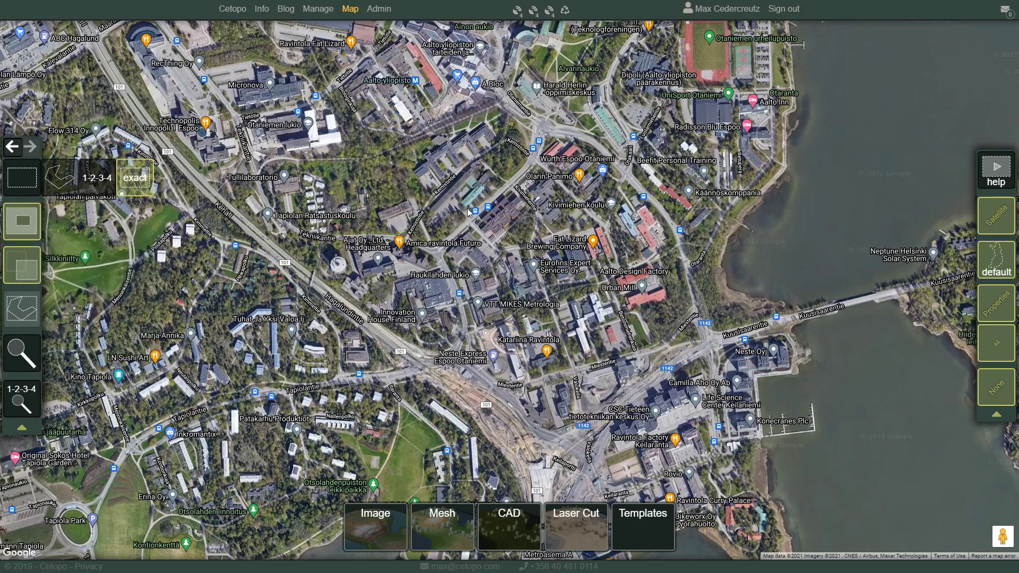
# - Place the exact rectangle on the water west of Leppäluoto, and reposition it slightly farther north
pyautogui.moveTo(440, 75); pyautogui.dragTo(103, 197)
pyautogui.moveTo(570, 480); pyautogui.dragTo(389, 205)
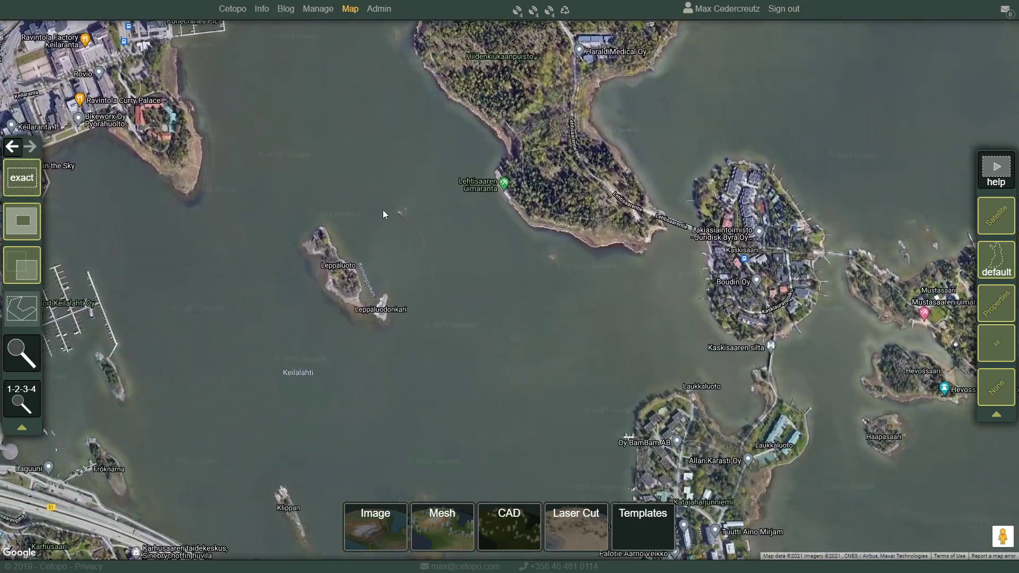
pyautogui.click(292, 146)
pyautogui.click(247, 239)
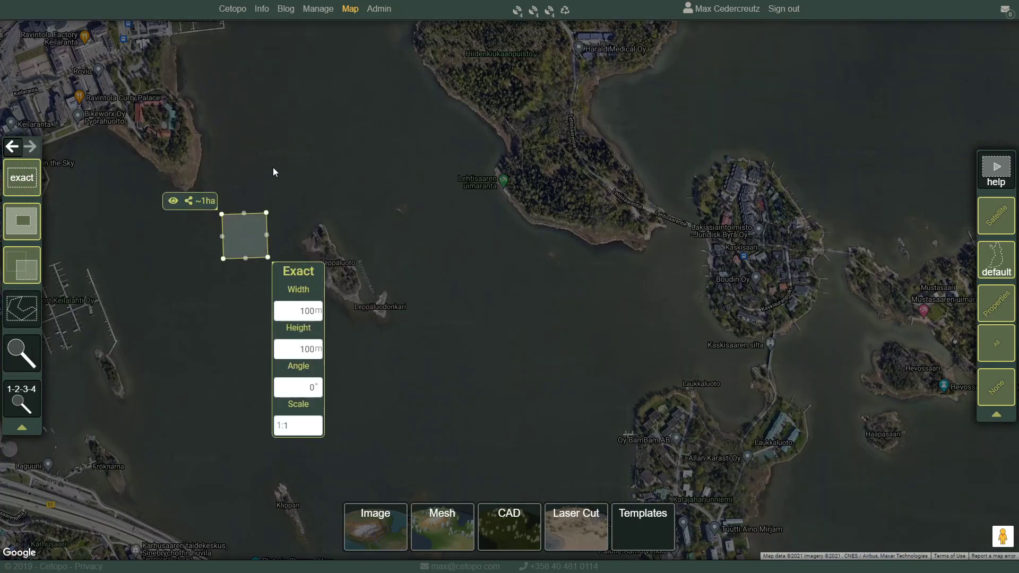
pyautogui.click(273, 168)
# - Set the exact rectangle's width and height to 0.2 m each and its scale to 1:3000
pyautogui.click(328, 242)
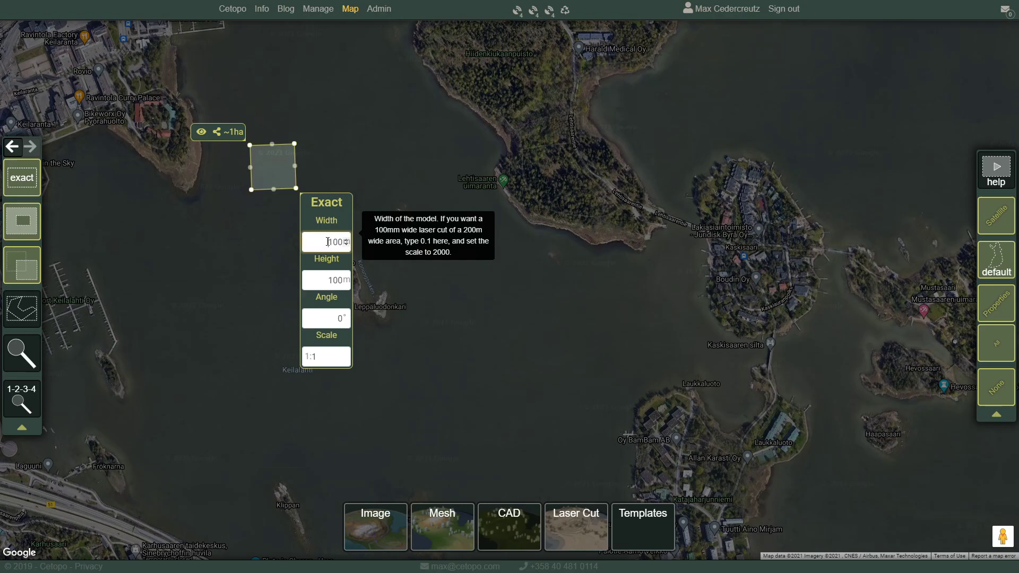
pyautogui.click(330, 281)
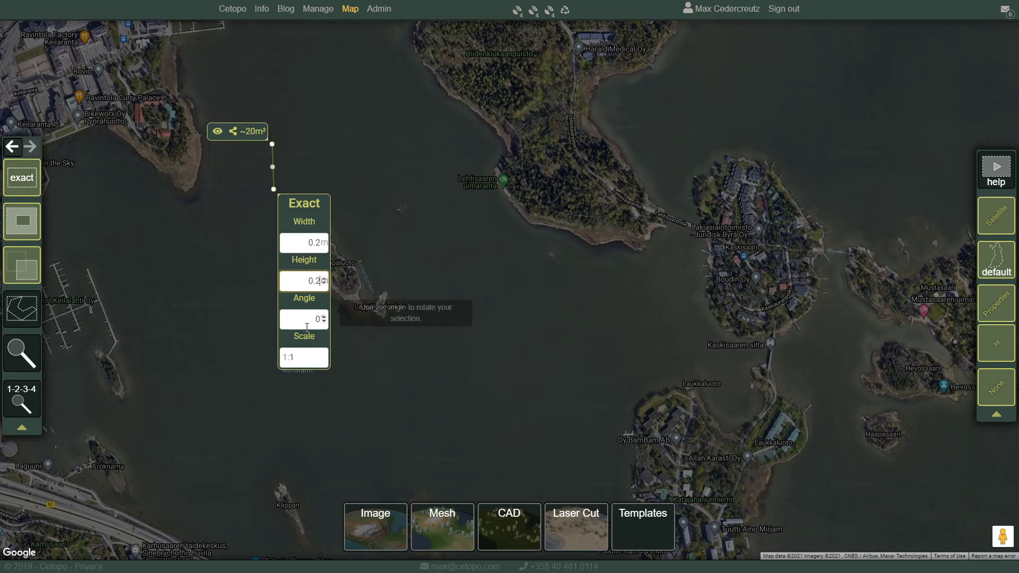
pyautogui.click(298, 357)
pyautogui.write('3')
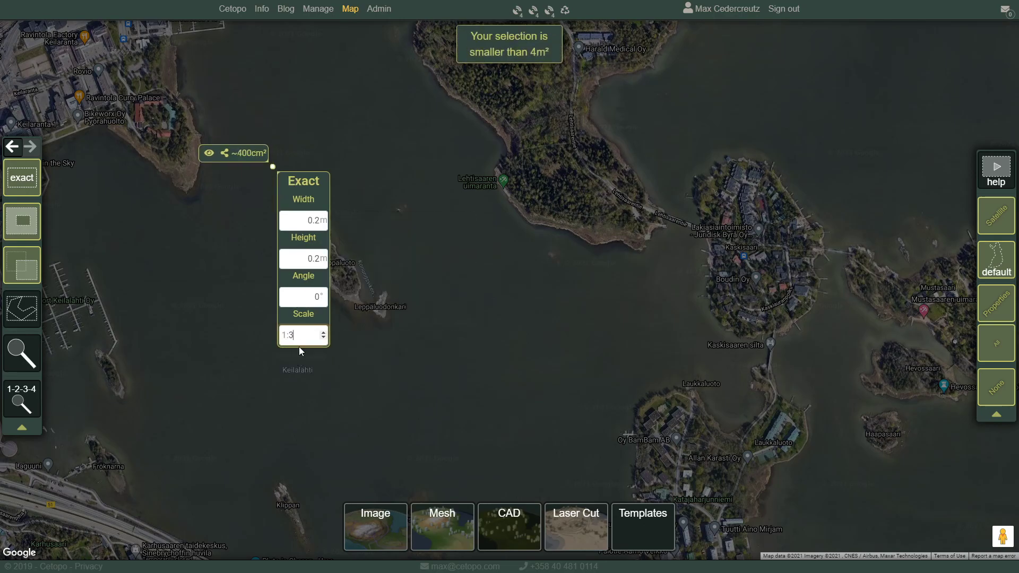
pyautogui.write('000')
pyautogui.press('Return')
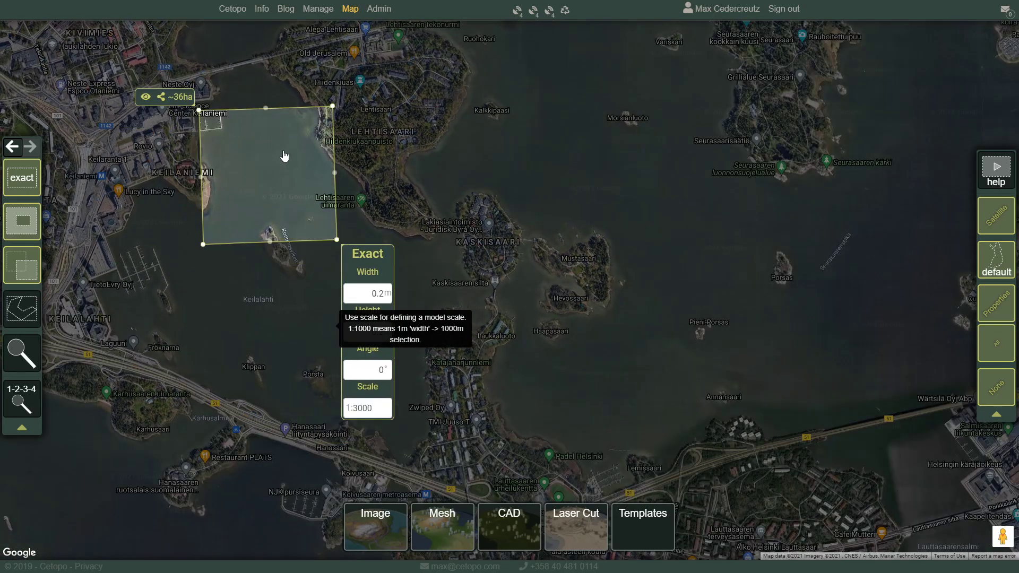
# - Reposition the rectangle at several spots around Keilaniemi until it covers the Leppäluoto islet, and set its angle to -2°
pyautogui.click(282, 151)
pyautogui.click(350, 107)
pyautogui.click(216, 148)
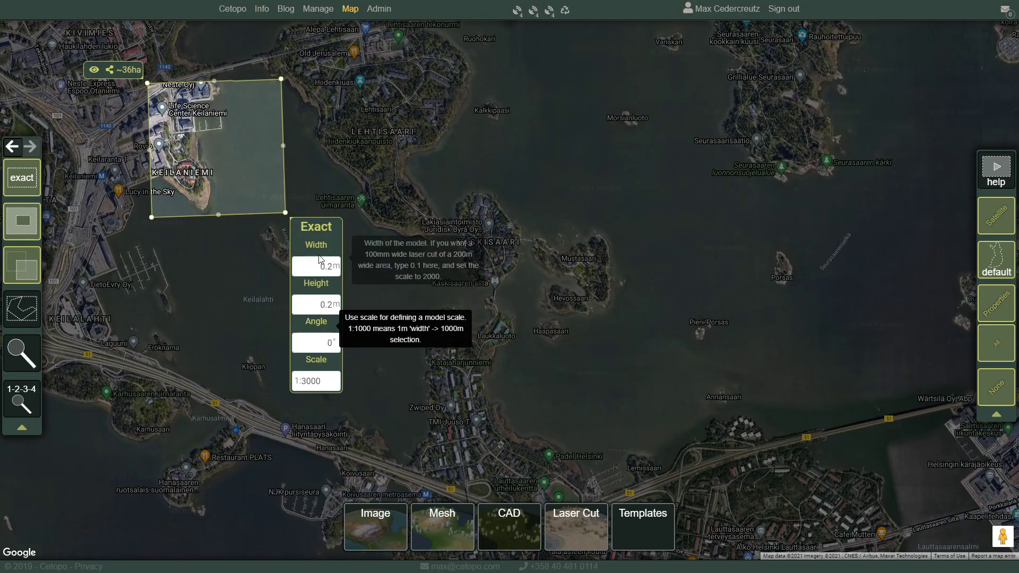
pyautogui.click(290, 387)
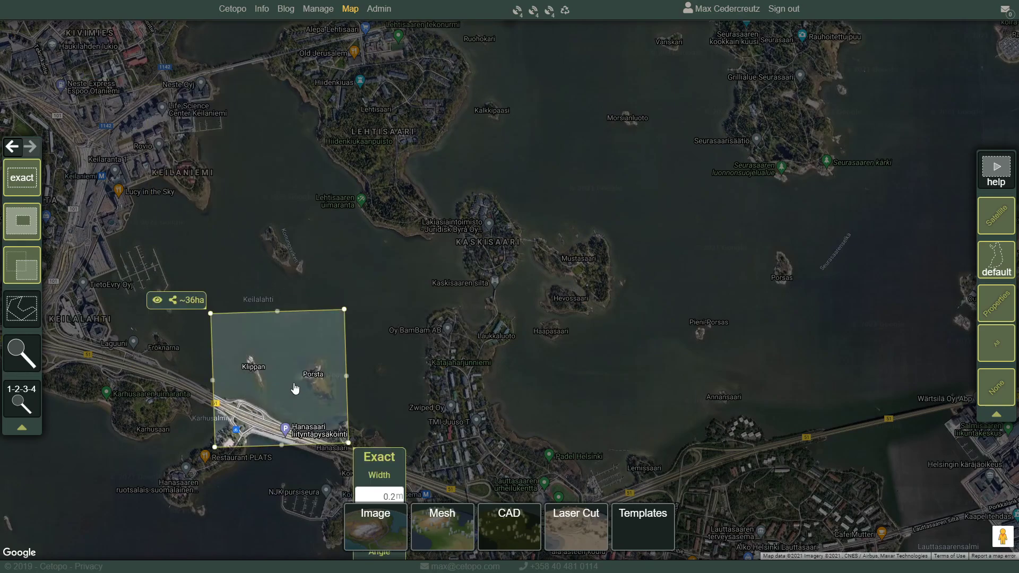
pyautogui.click(258, 231)
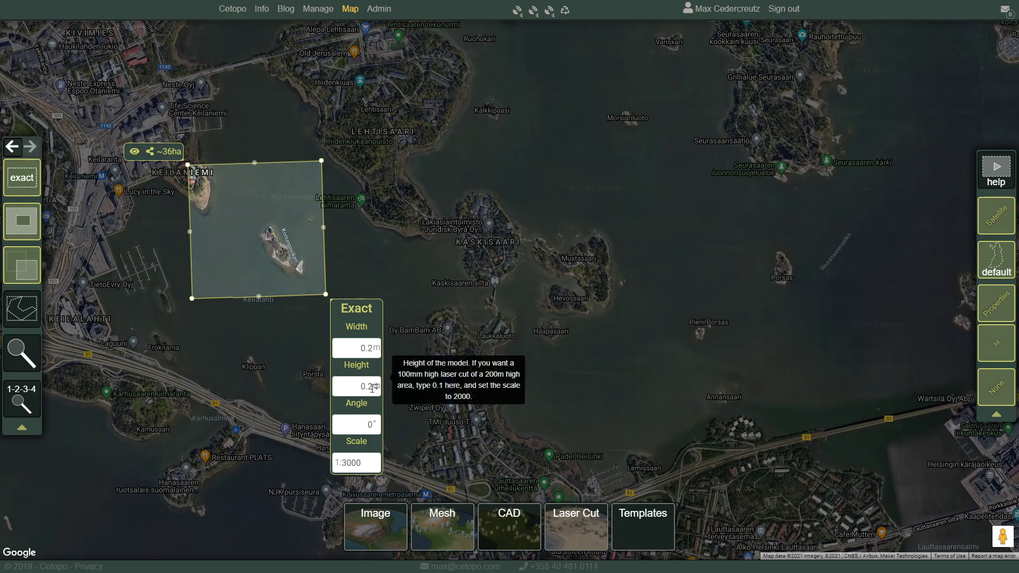
pyautogui.click(375, 428)
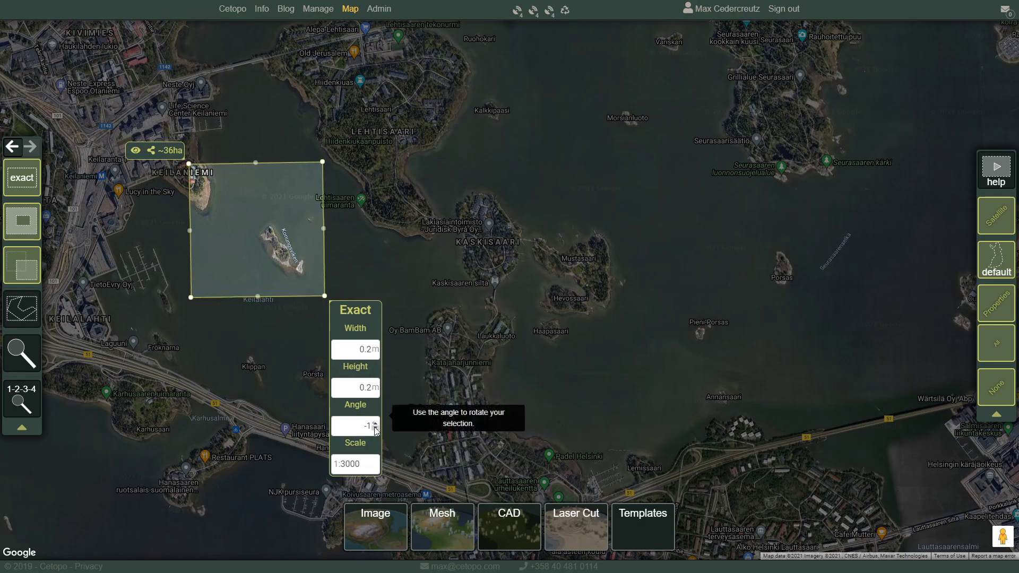
pyautogui.click(375, 428)
# - Switch to selecting by property and pick the shoreline property at Vaskiniemi
pyautogui.moveTo(33, 185)
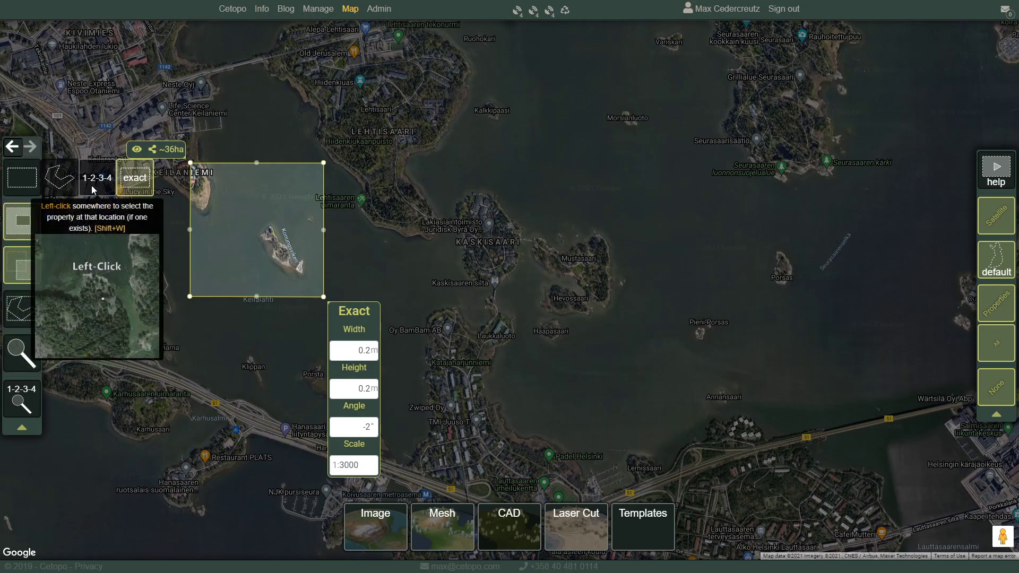
pyautogui.click(92, 185)
pyautogui.moveTo(114, 258); pyautogui.dragTo(131, 224)
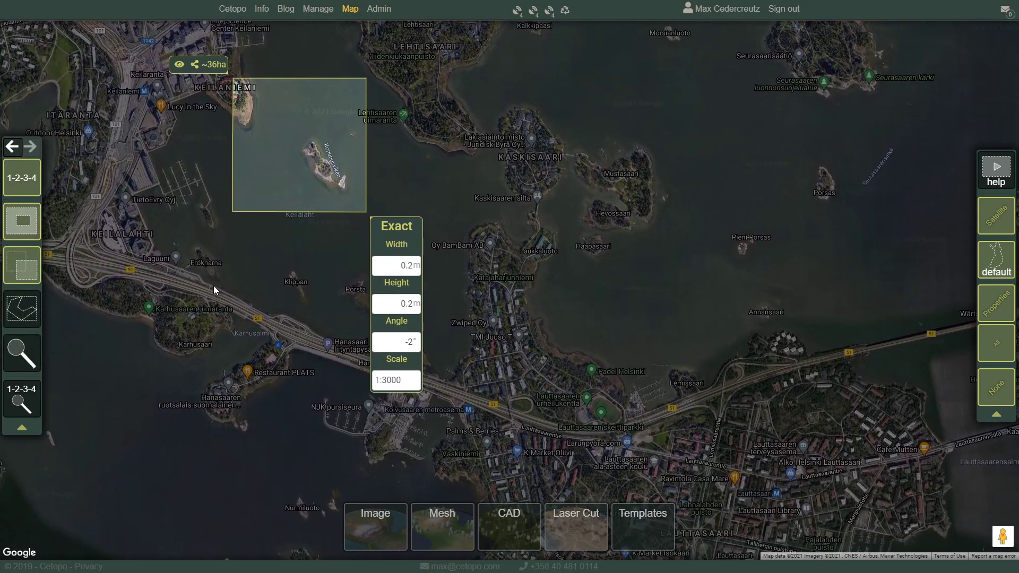
pyautogui.click(213, 285)
pyautogui.moveTo(375, 415); pyautogui.dragTo(367, 361)
pyautogui.click(367, 361)
pyautogui.scroll(1, 405, 371)
pyautogui.scroll(1, 414, 374)
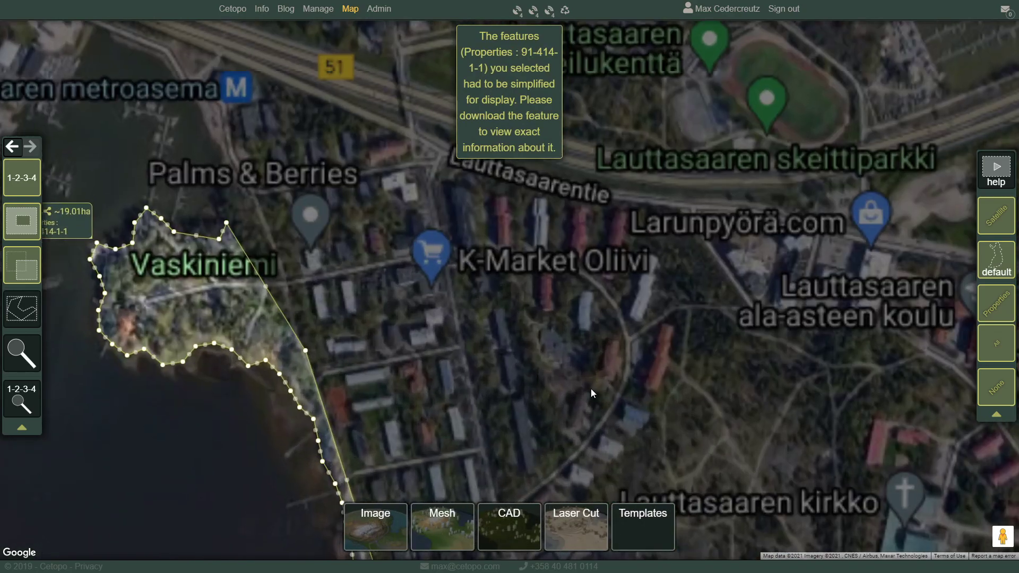
# - Select the property at AVV Solutions Oy and convert the selection into the smallest rectangle containing it
pyautogui.click(590, 388)
pyautogui.moveTo(564, 330); pyautogui.dragTo(435, 207)
pyautogui.moveTo(31, 305)
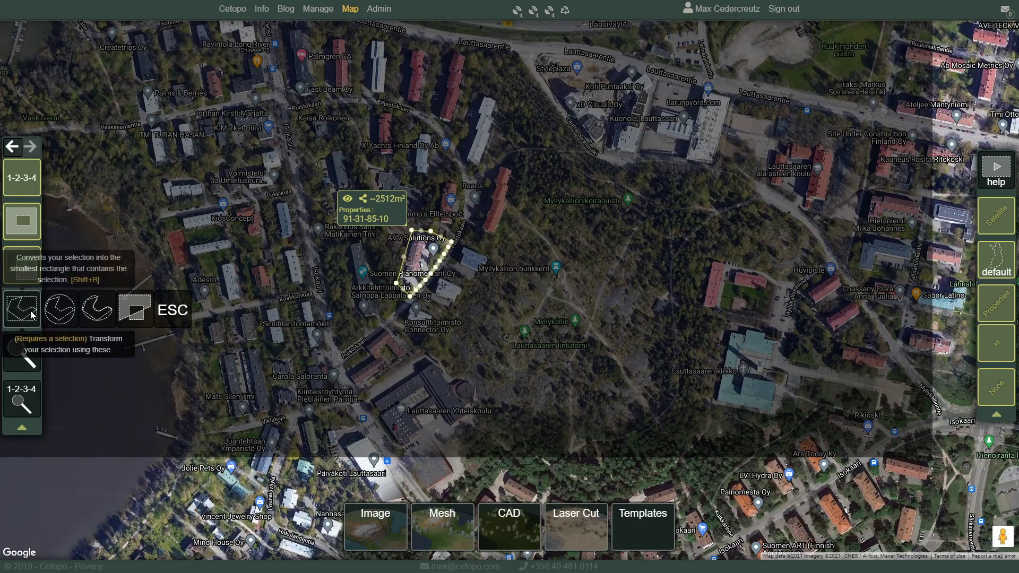
pyautogui.click(24, 313)
# - Select the neighbouring blue-roofed building's property to the east, pull its east edge inward and convert it to its smallest enclosing rectangle
pyautogui.scroll(2, 467, 282)
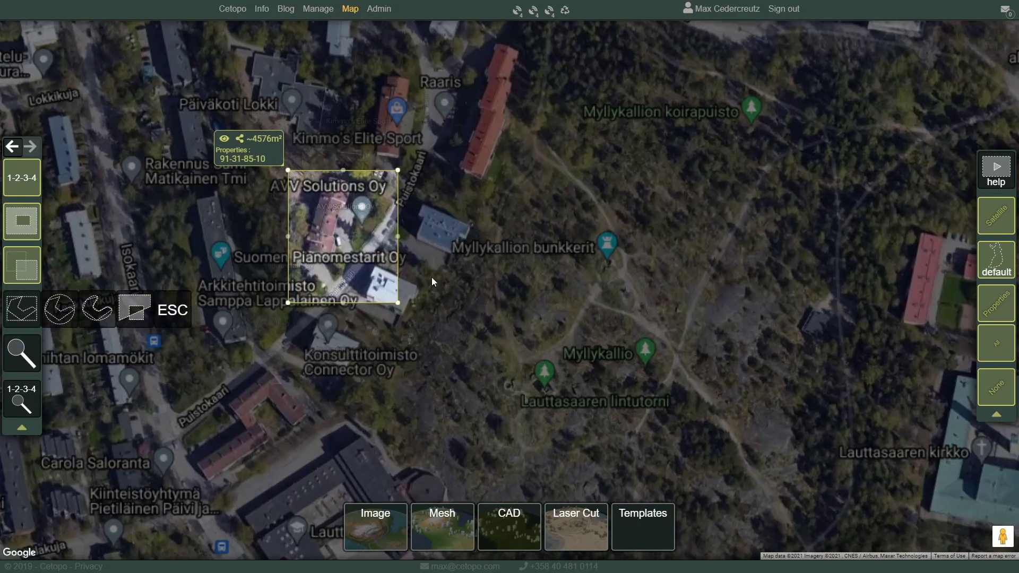
pyautogui.click(450, 233)
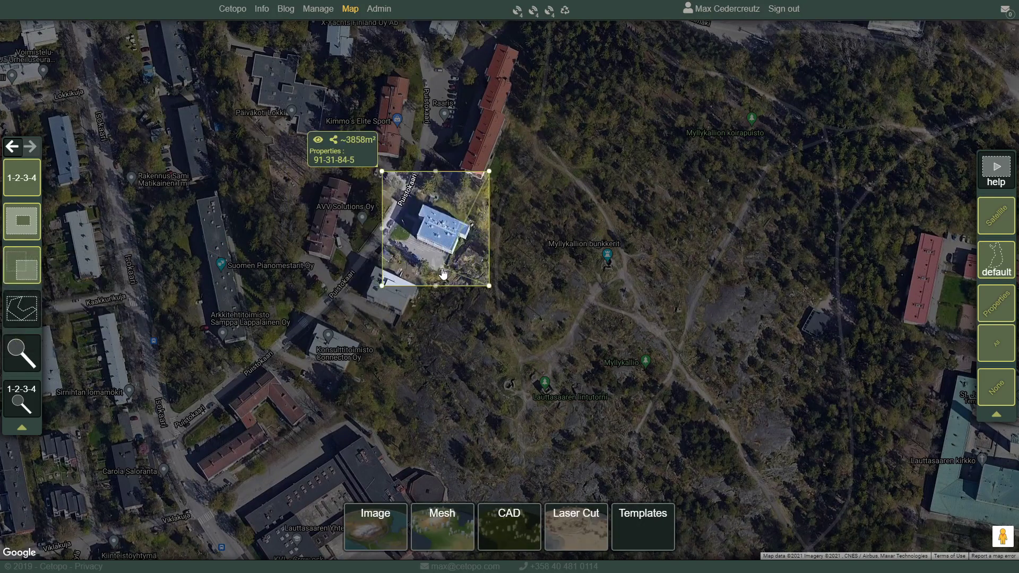
pyautogui.moveTo(489, 228); pyautogui.dragTo(442, 267)
pyautogui.click(21, 311)
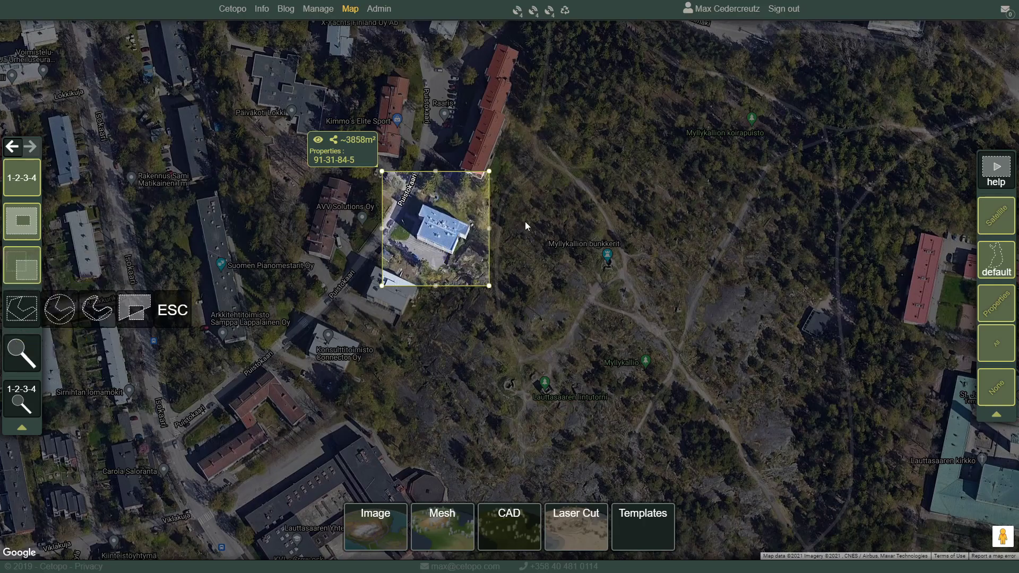
# - Convert the blue-roofed building's selection into its smallest enclosing circle and that circle into its smallest enclosing rectangle
pyautogui.click(66, 317)
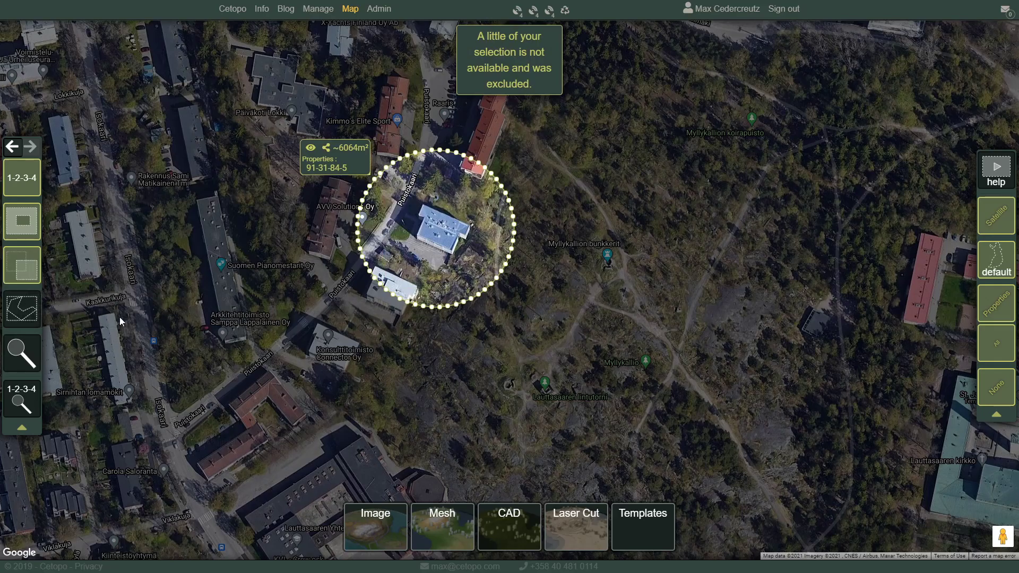
pyautogui.click(21, 310)
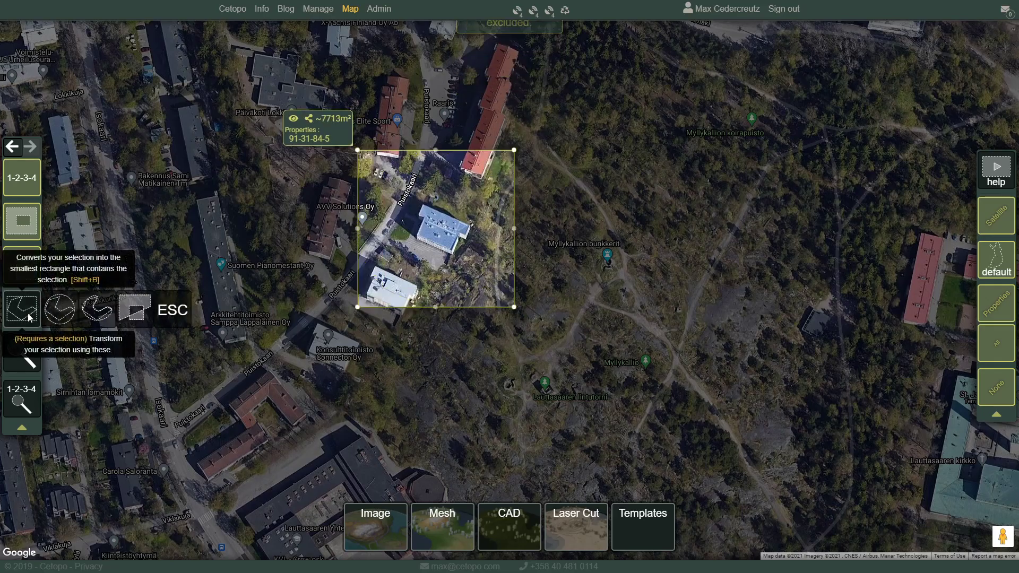
# - Expand the rectangular selection outward on all sides with rounded corners and clear the selection
pyautogui.click(98, 323)
pyautogui.moveTo(552, 172); pyautogui.dragTo(479, 256)
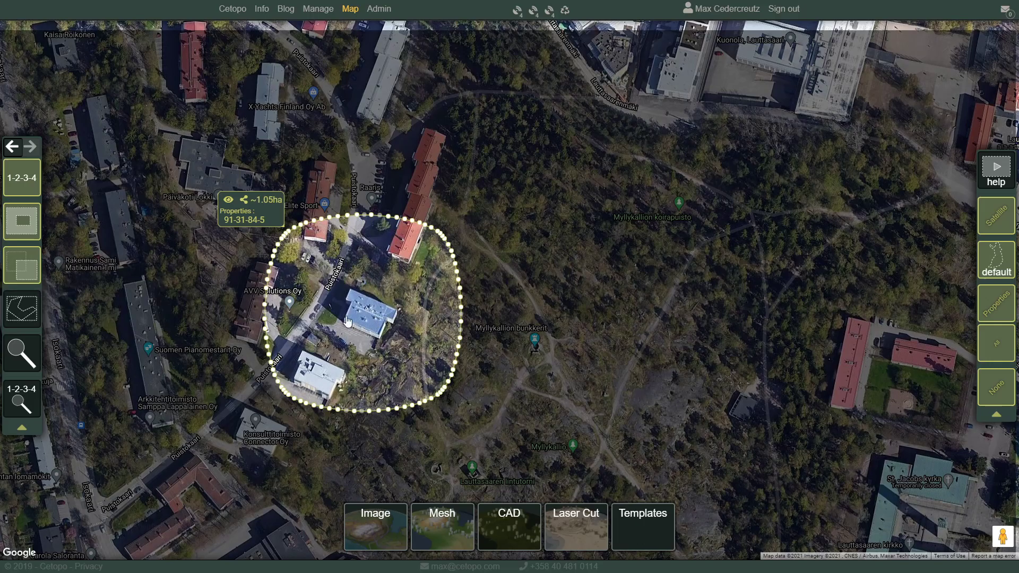
pyautogui.moveTo(23, 312)
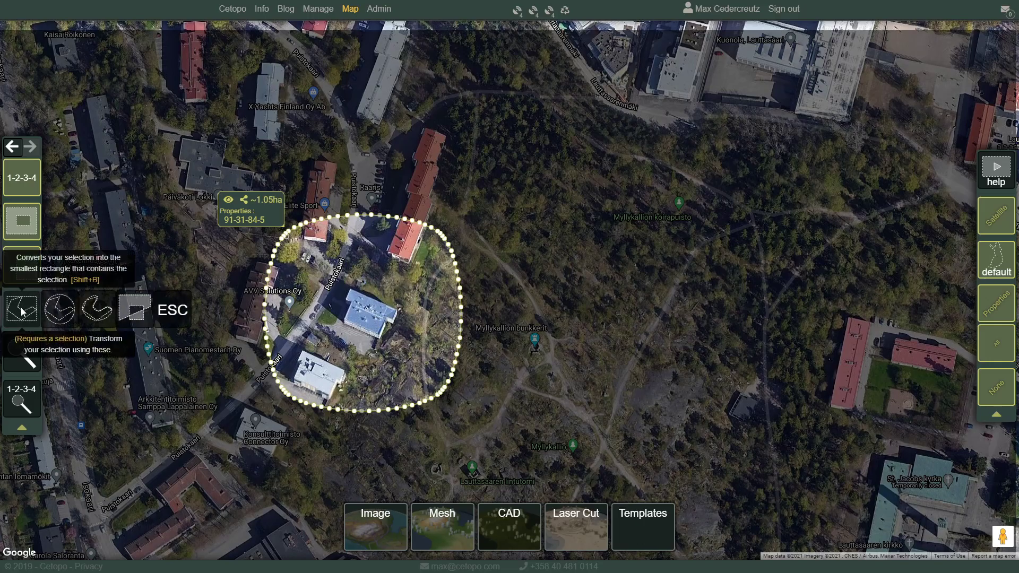
pyautogui.click(174, 313)
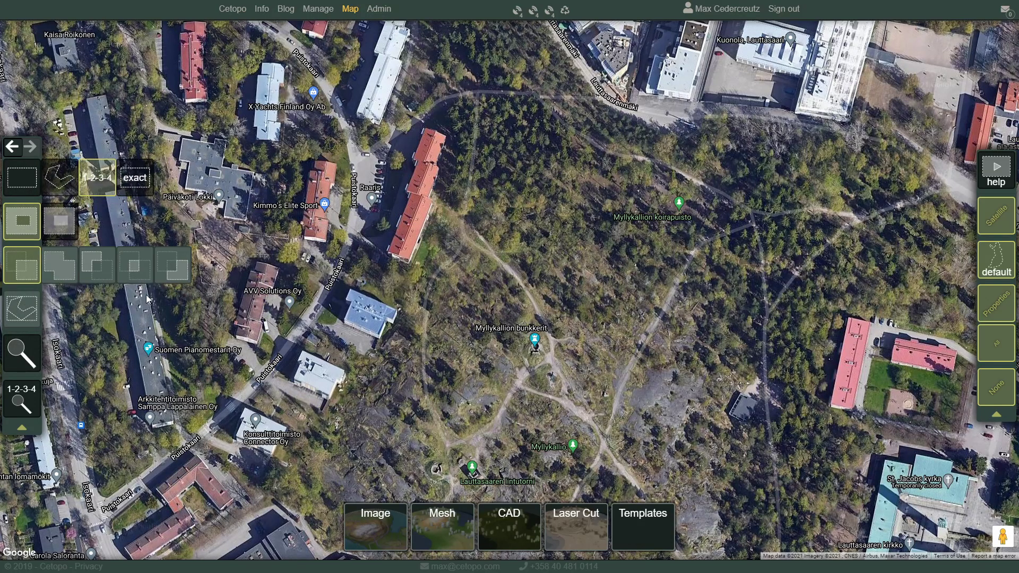
# - Switch to rectangle selection and select about 2.45 ha between Raaris, Myllykallion koirapuisto and Myllykallion bunkkerit
pyautogui.click(22, 189)
pyautogui.scroll(-1, 101, 249)
pyautogui.moveTo(36, 269)
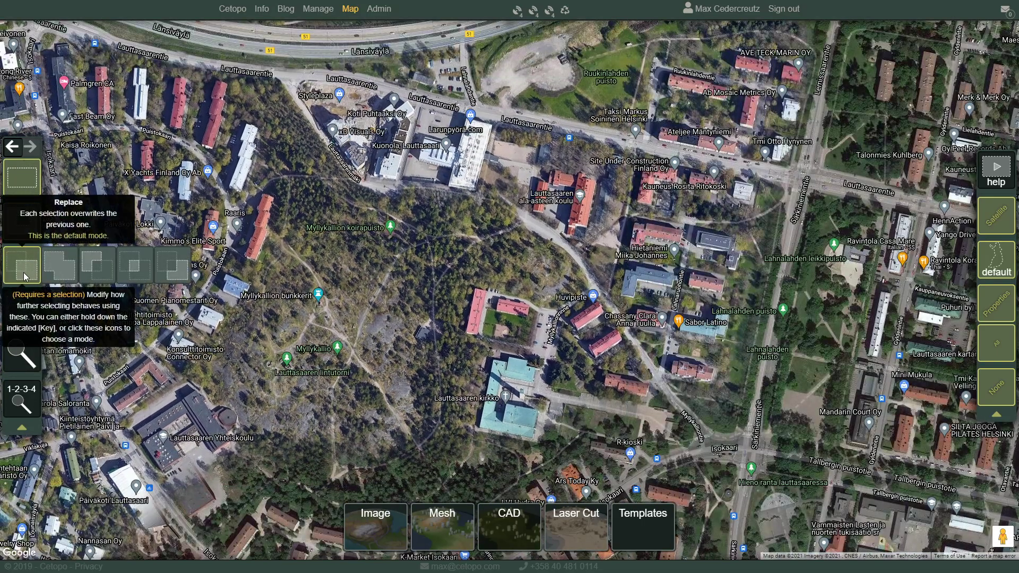
pyautogui.moveTo(406, 205); pyautogui.dragTo(229, 314)
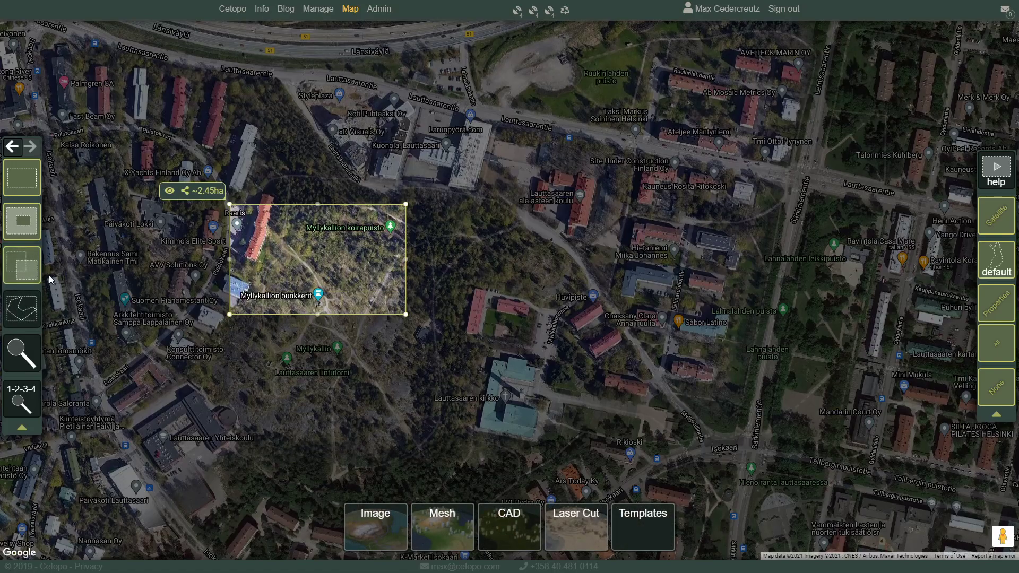
# - Add overlapping rectangles to the selection, extending it southeast, southwest and north over the Myllykallio woods to about 8.62 ha
pyautogui.moveTo(33, 275)
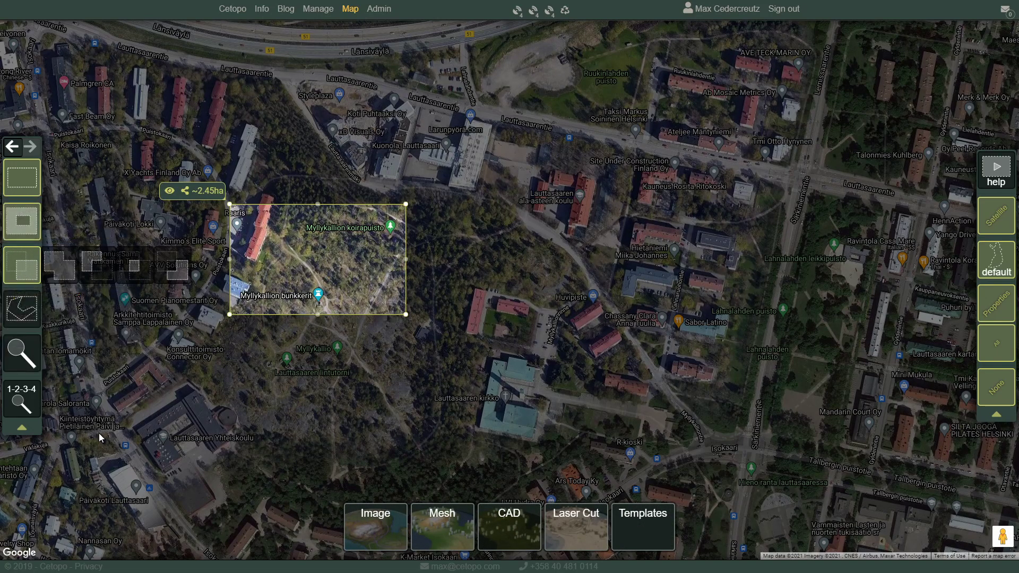
pyautogui.click(52, 268)
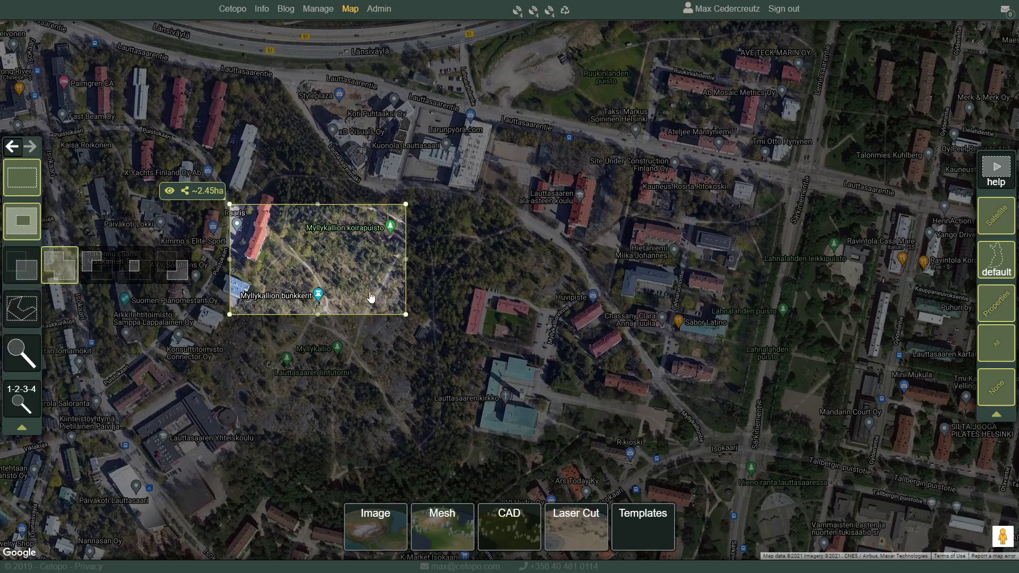
pyautogui.moveTo(483, 253); pyautogui.dragTo(303, 399)
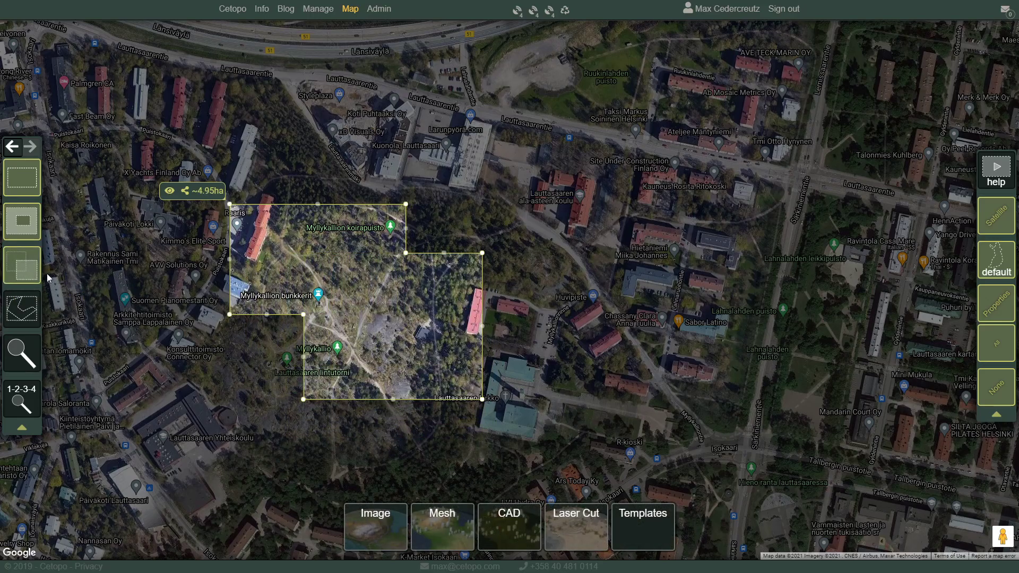
pyautogui.moveTo(29, 268)
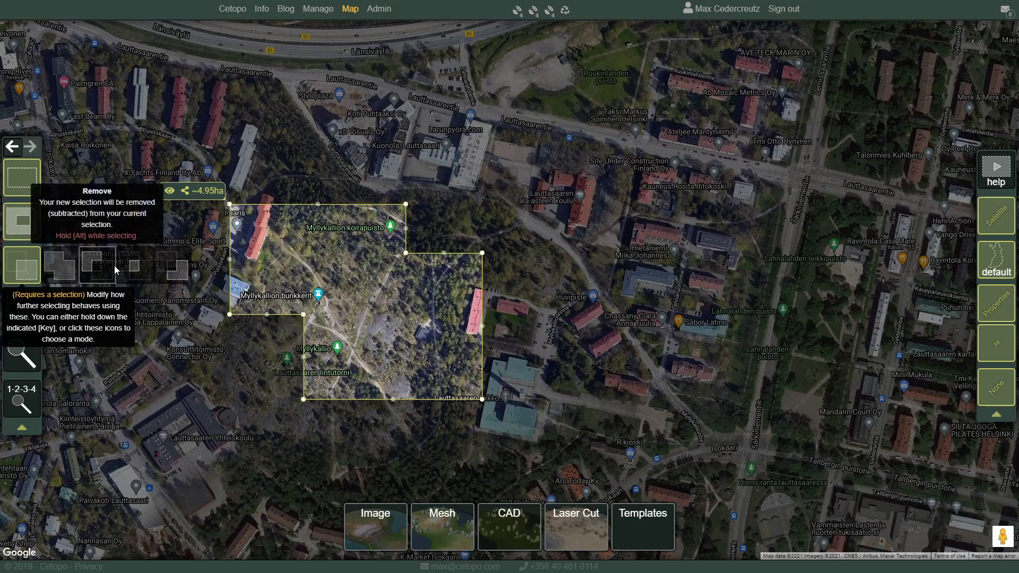
pyautogui.moveTo(447, 170); pyautogui.dragTo(158, 432)
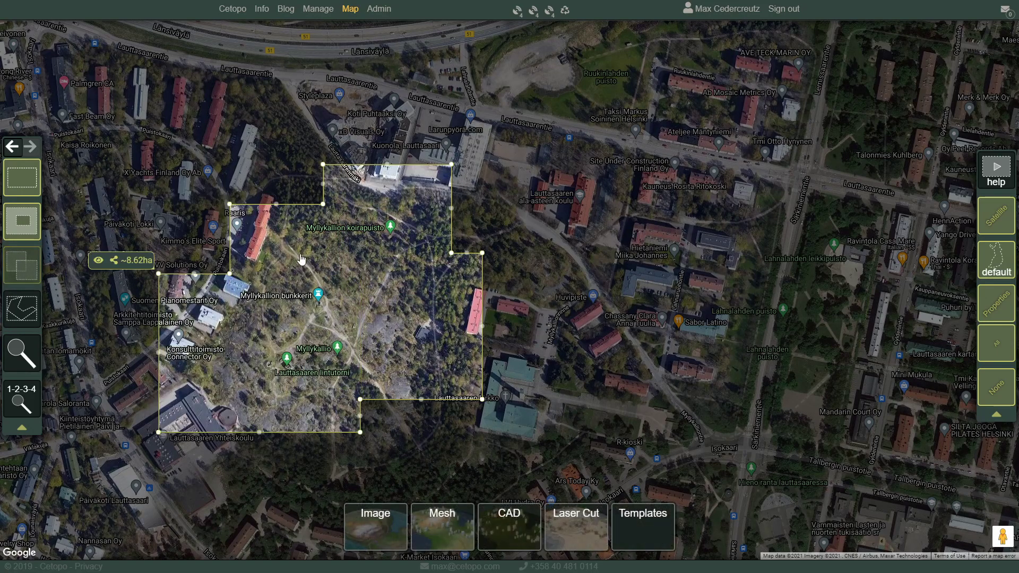
# - Subtract a rectangle from the selection's northwest part and intersect the remainder with a rectangle that excludes its western strip
pyautogui.moveTo(357, 80); pyautogui.dragTo(183, 320)
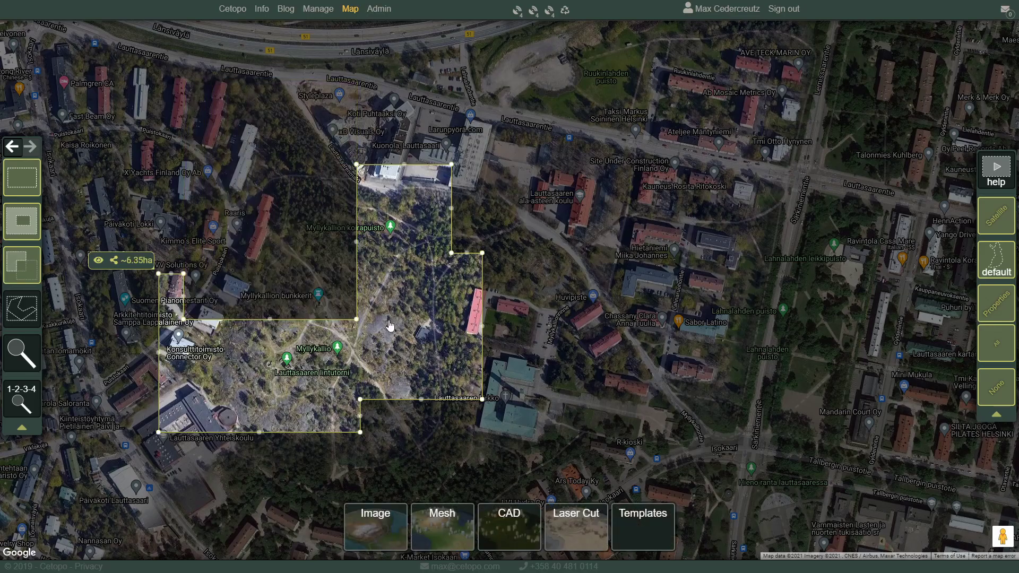
pyautogui.moveTo(498, 132); pyautogui.dragTo(290, 454)
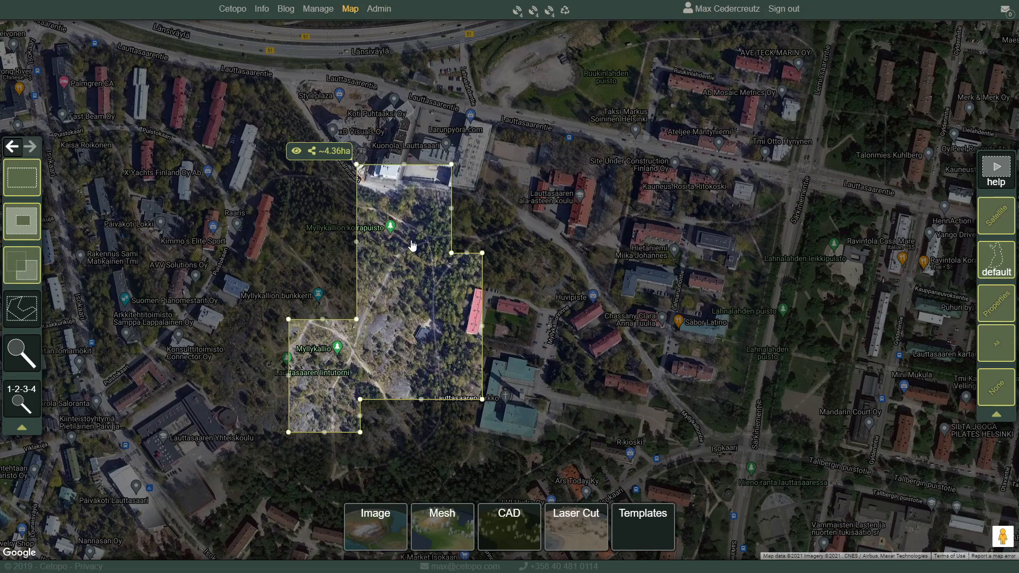
# - Apply a larger enclosing rectangle that keeps only non-overlapping areas, and intersect the result with a rectangle over its northeast corner
pyautogui.moveTo(521, 139); pyautogui.dragTo(249, 457)
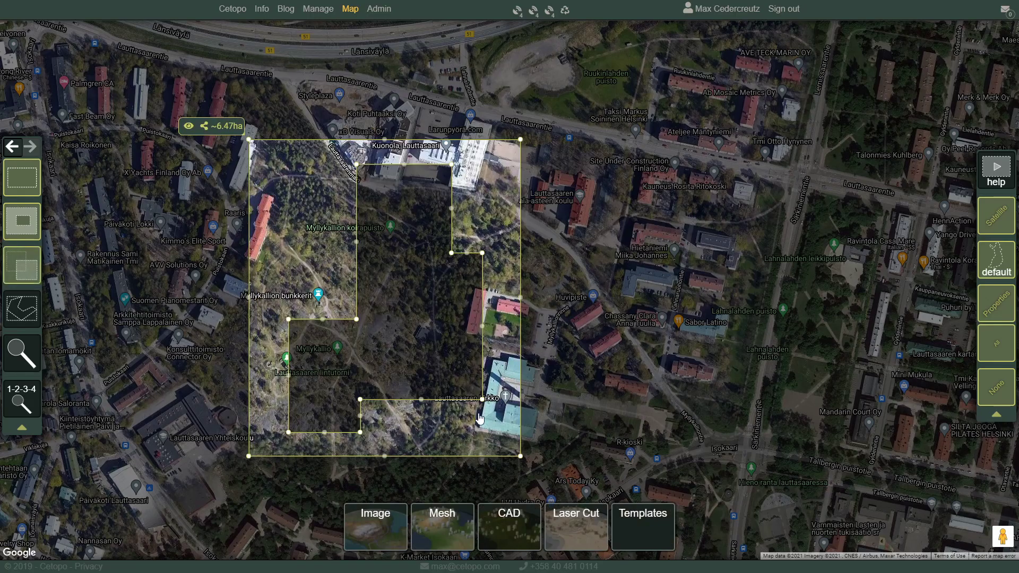
pyautogui.scroll(-1, 479, 126)
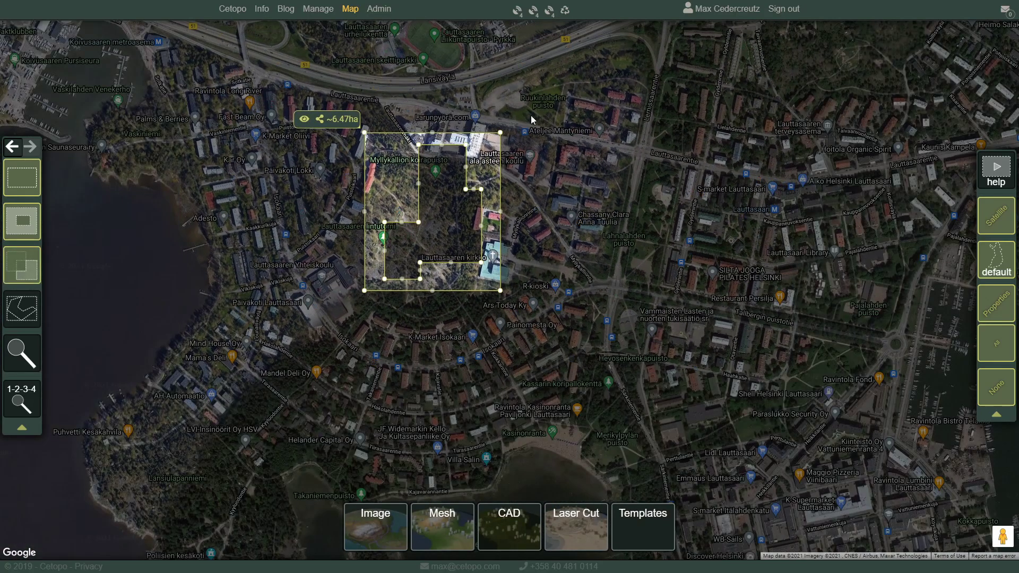
pyautogui.hotkey('ctrl', 'shift')
pyautogui.moveTo(515, 108); pyautogui.dragTo(396, 235)
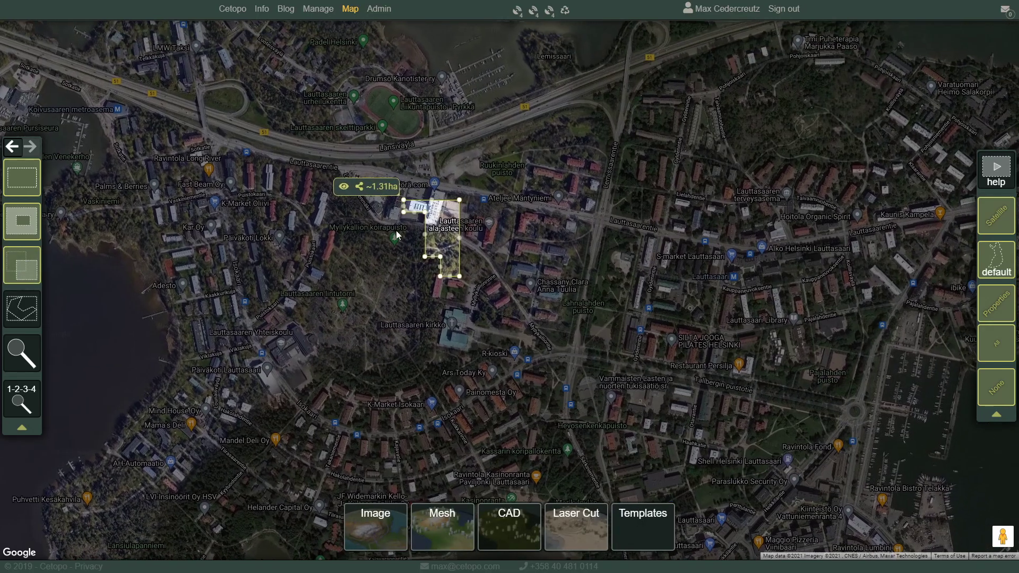
# - Switch to selecting by property and combine the adjoining properties around Hietaniemi and Sabor Latino with the street area between them
pyautogui.scroll(1, 469, 235)
pyautogui.moveTo(295, 272); pyautogui.dragTo(206, 254)
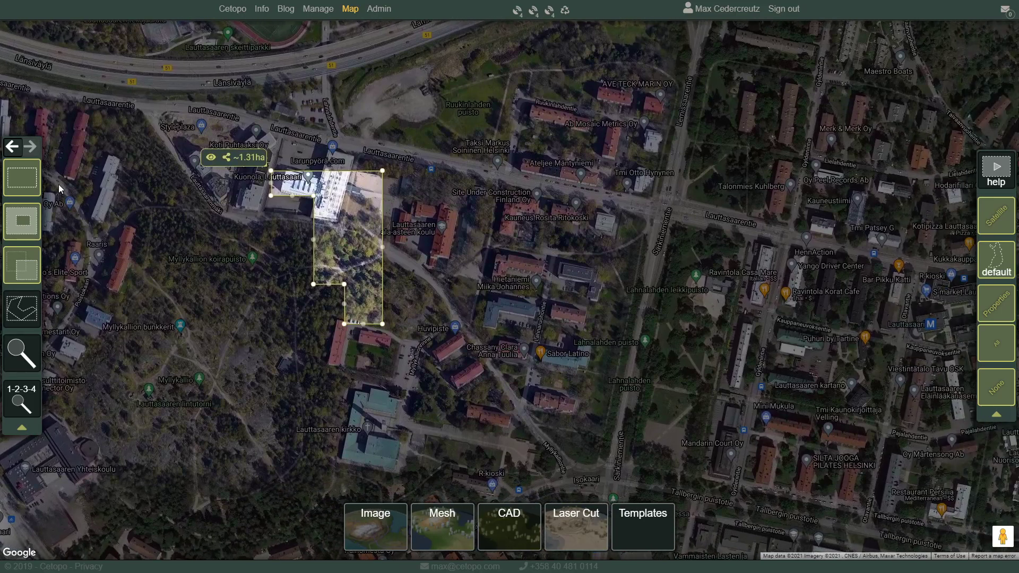
pyautogui.moveTo(33, 184)
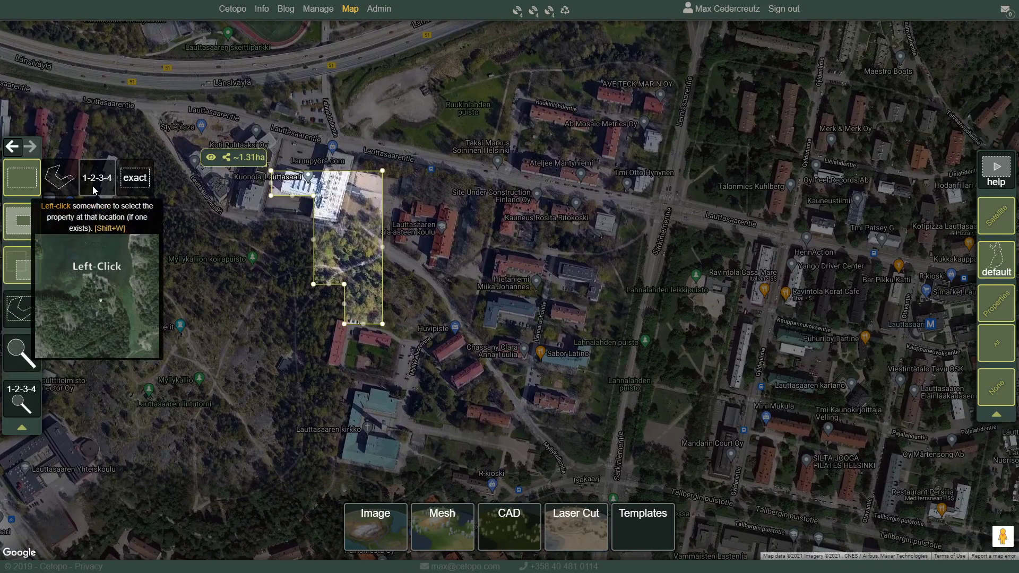
pyautogui.click(103, 187)
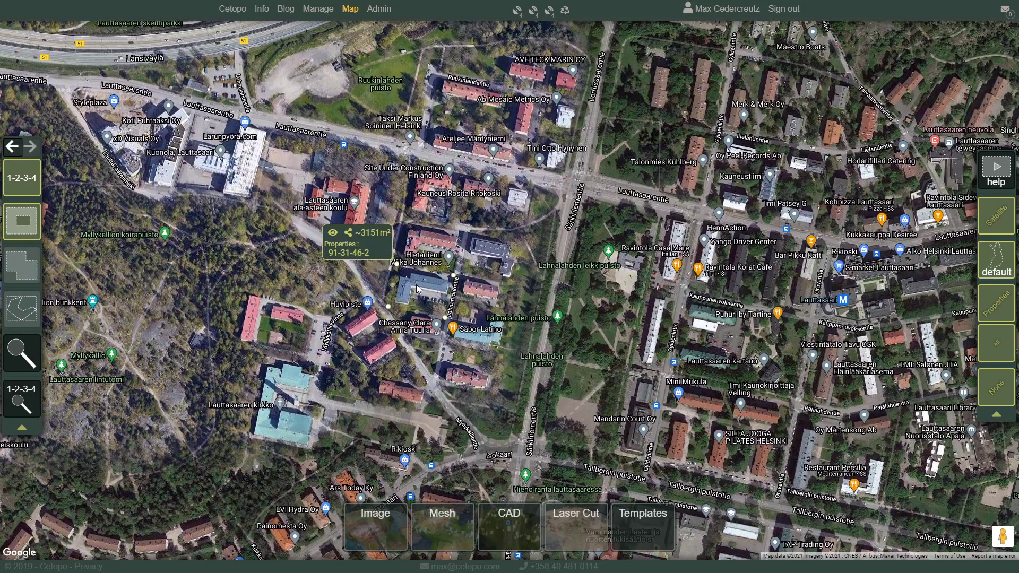
pyautogui.click(415, 254)
pyautogui.click(476, 256)
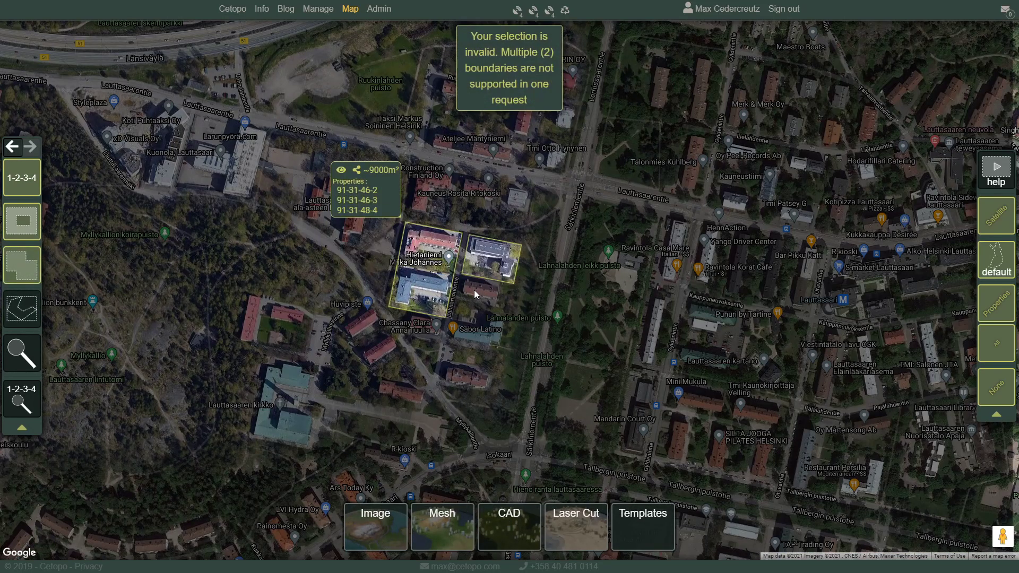
pyautogui.click(473, 290)
pyautogui.click(471, 319)
pyautogui.click(454, 297)
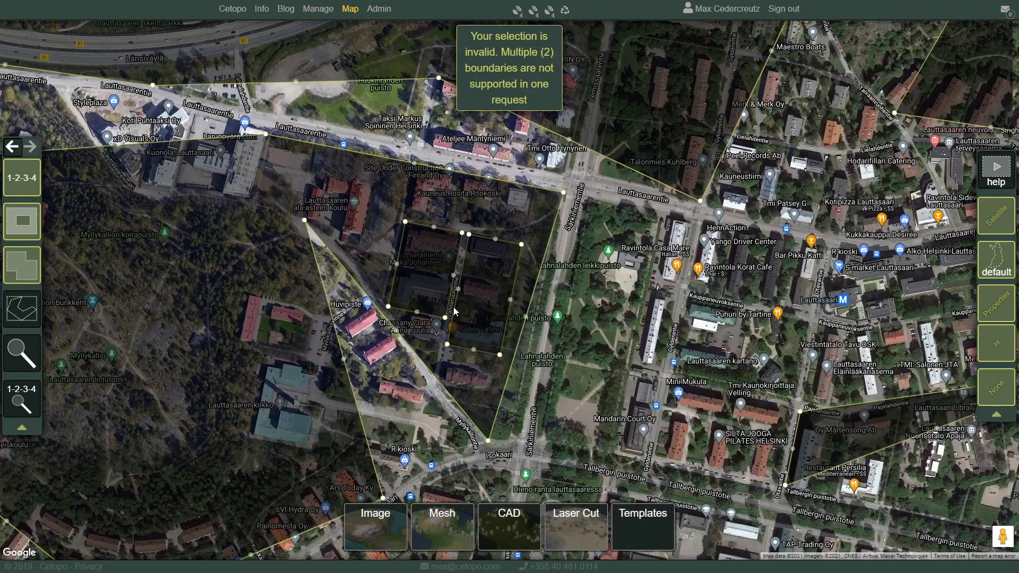
# - Select the large Myllykallio woodland property and add the four building properties along its western edge on Puistokaari
pyautogui.click(273, 264)
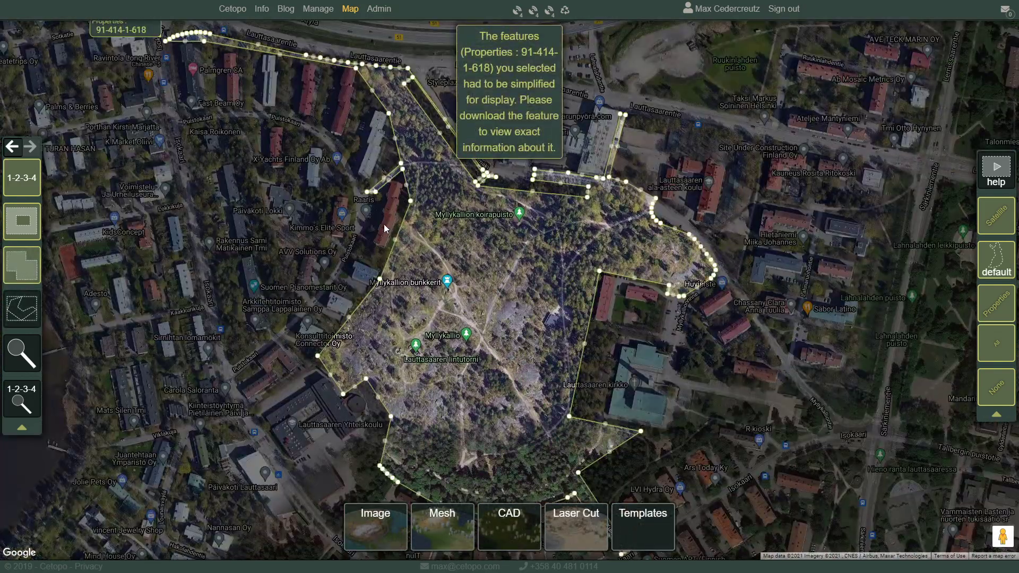
pyautogui.click(383, 224)
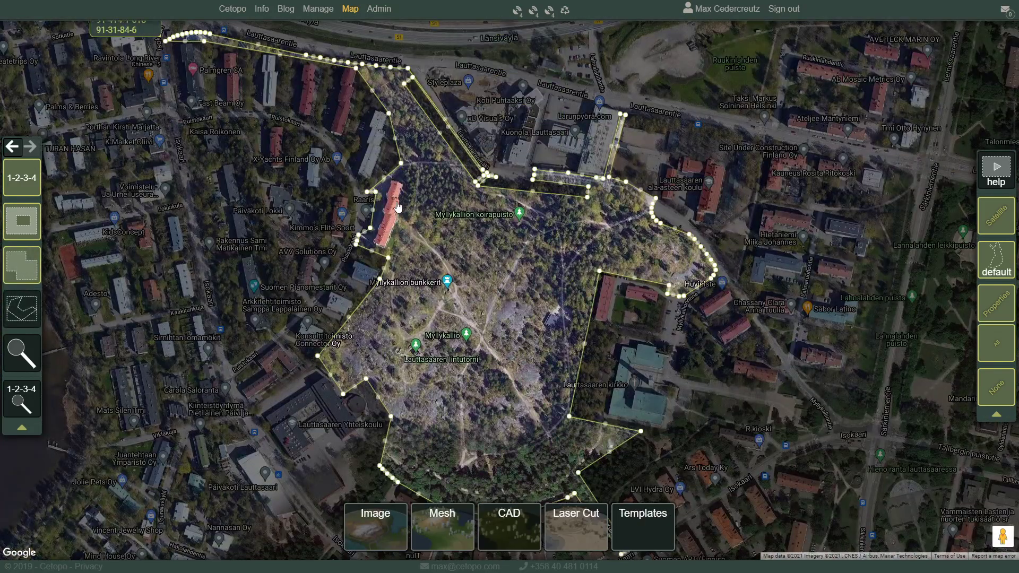
pyautogui.click(367, 268)
pyautogui.click(345, 299)
pyautogui.click(316, 339)
pyautogui.press('ctrl')
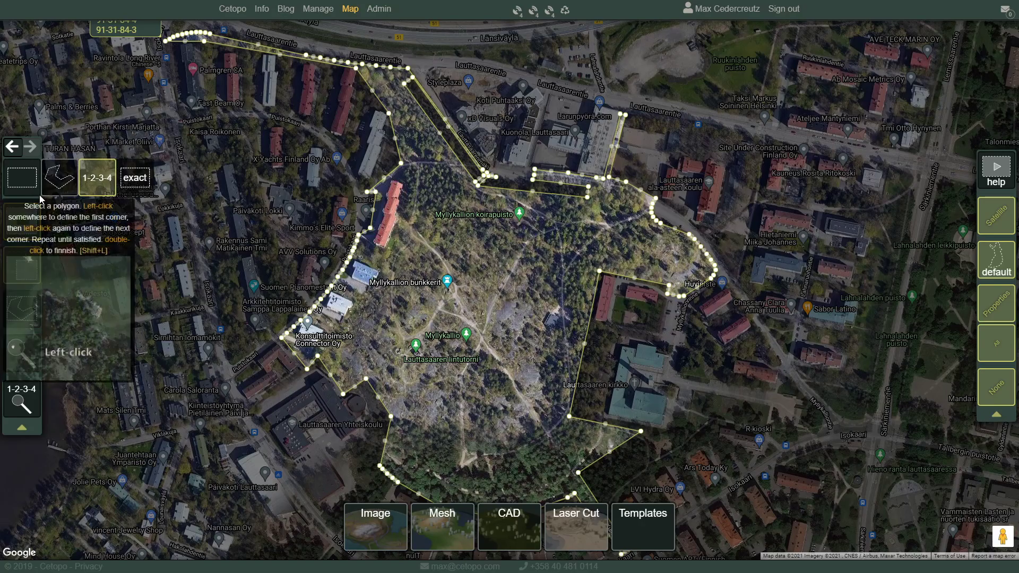
# - Replace the selection with the property just northwest of Päiväkoti Lokki and pull its south and north edges outward
pyautogui.moveTo(18, 318)
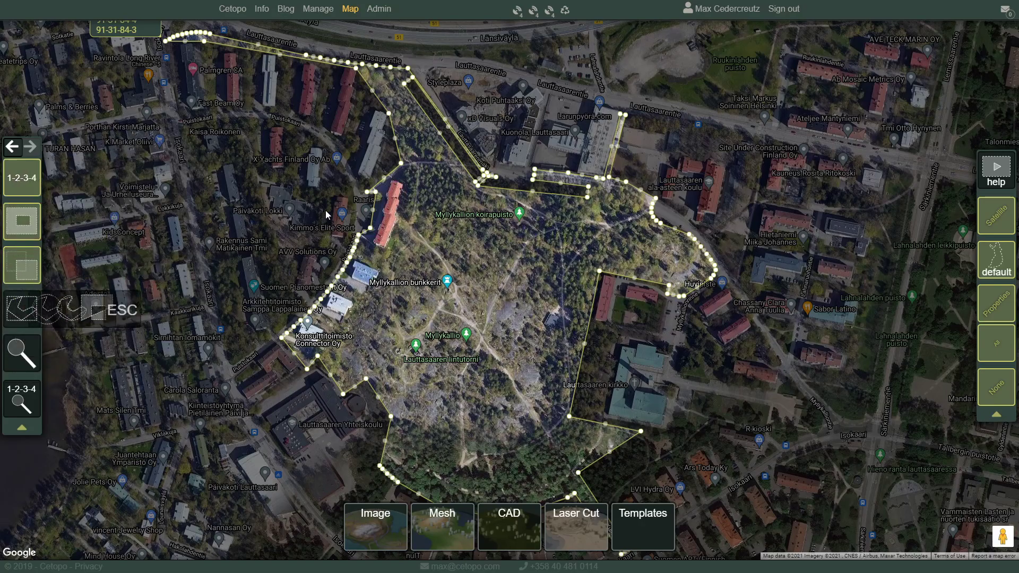
pyautogui.click(230, 185)
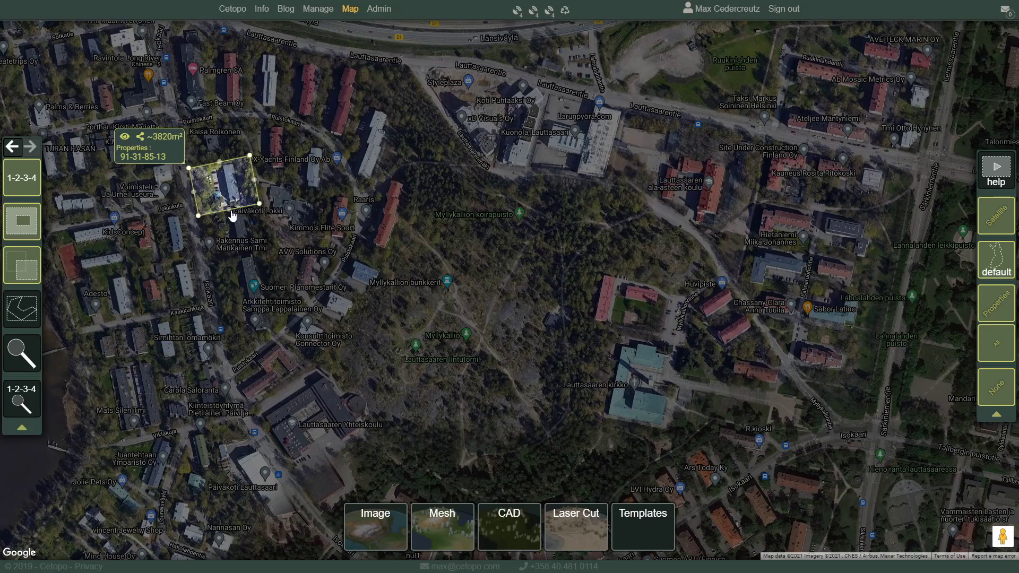
pyautogui.moveTo(230, 210); pyautogui.dragTo(233, 227)
pyautogui.moveTo(220, 162); pyautogui.dragTo(215, 143)
# - Select a rectangle around the reshaped property that leaves it as a hole, and transform the selection into just that hole
pyautogui.moveTo(284, 134); pyautogui.dragTo(366, 231)
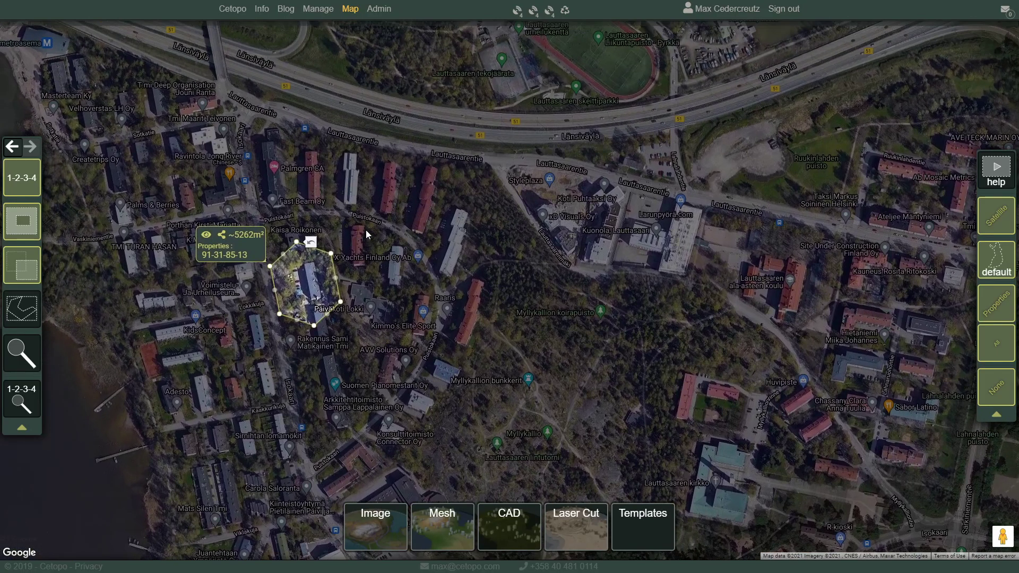
pyautogui.click(23, 186)
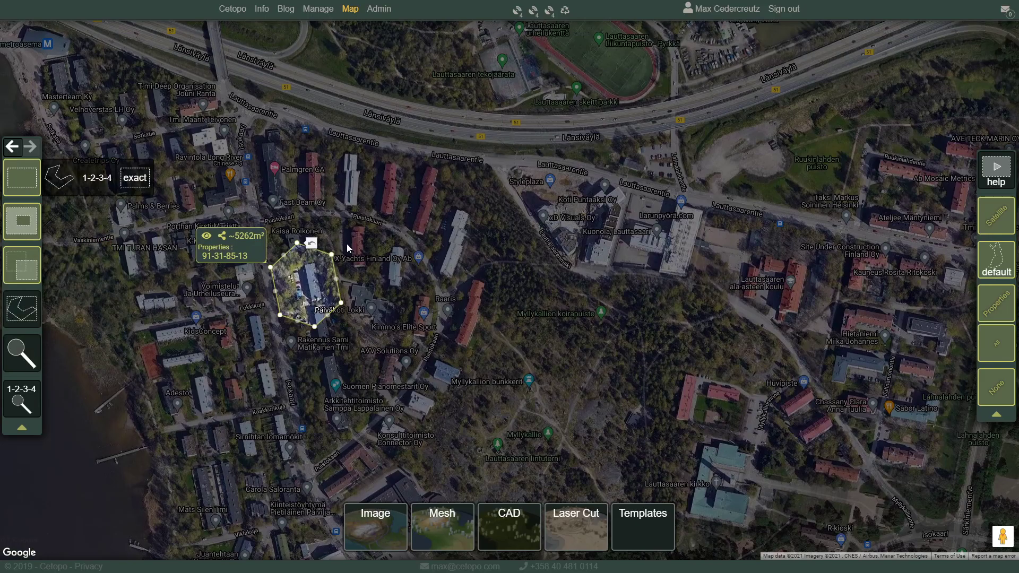
pyautogui.moveTo(389, 180); pyautogui.dragTo(203, 387)
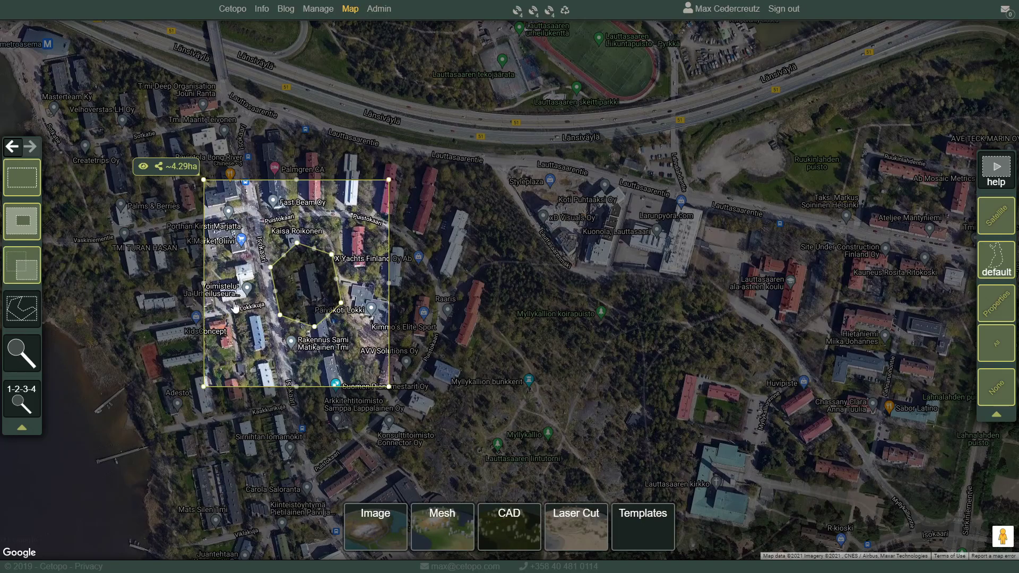
pyautogui.moveTo(28, 314)
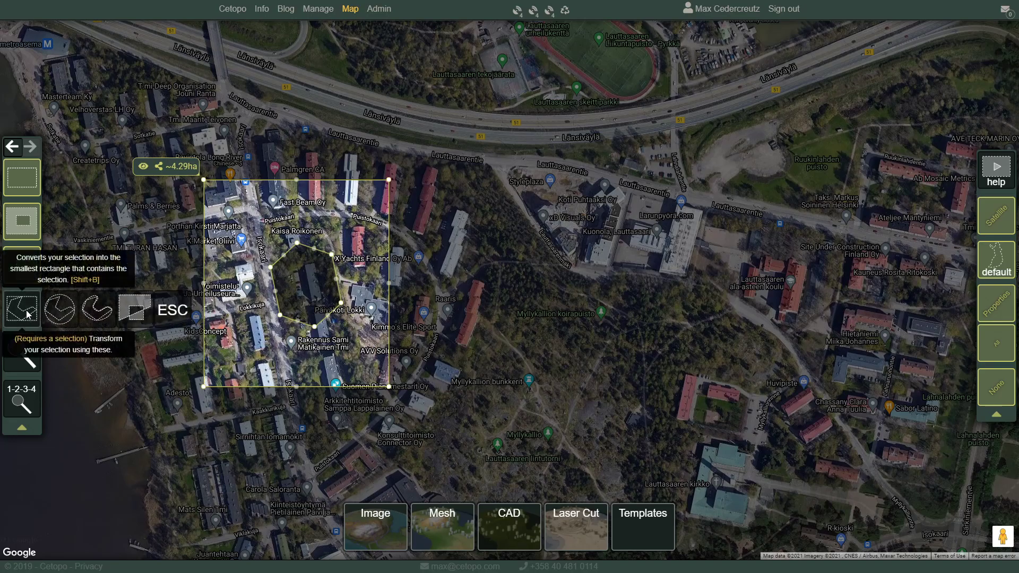
pyautogui.click(134, 315)
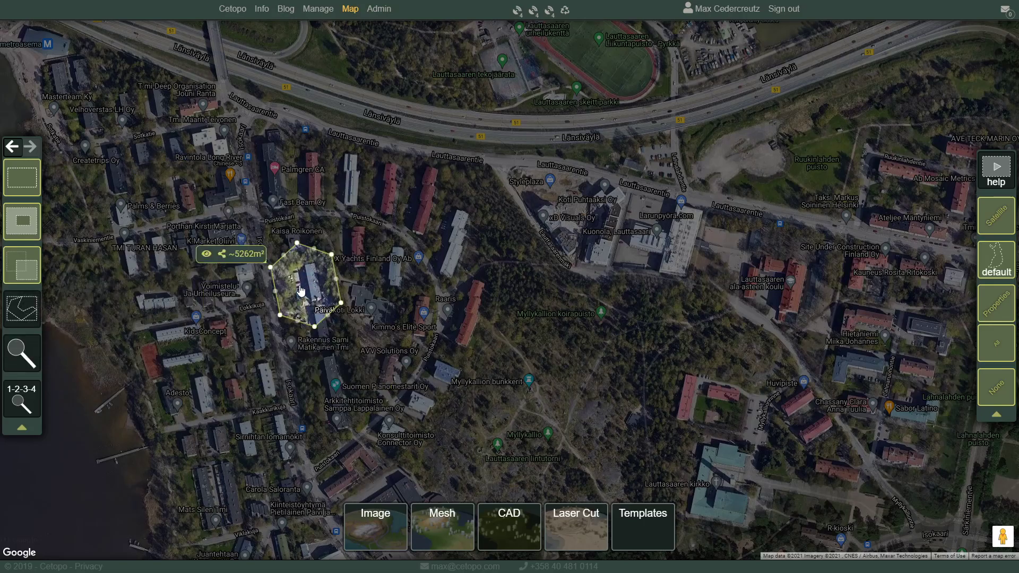
# - Download the current selection as a JSON file and reload the map page
pyautogui.scroll(-1, 395, 291)
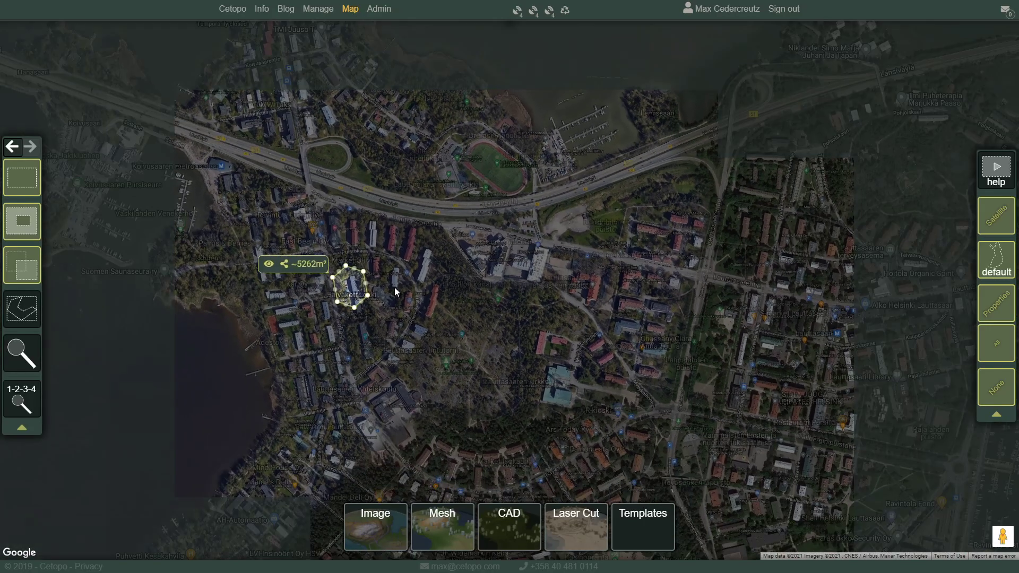
pyautogui.moveTo(458, 266); pyautogui.dragTo(443, 288)
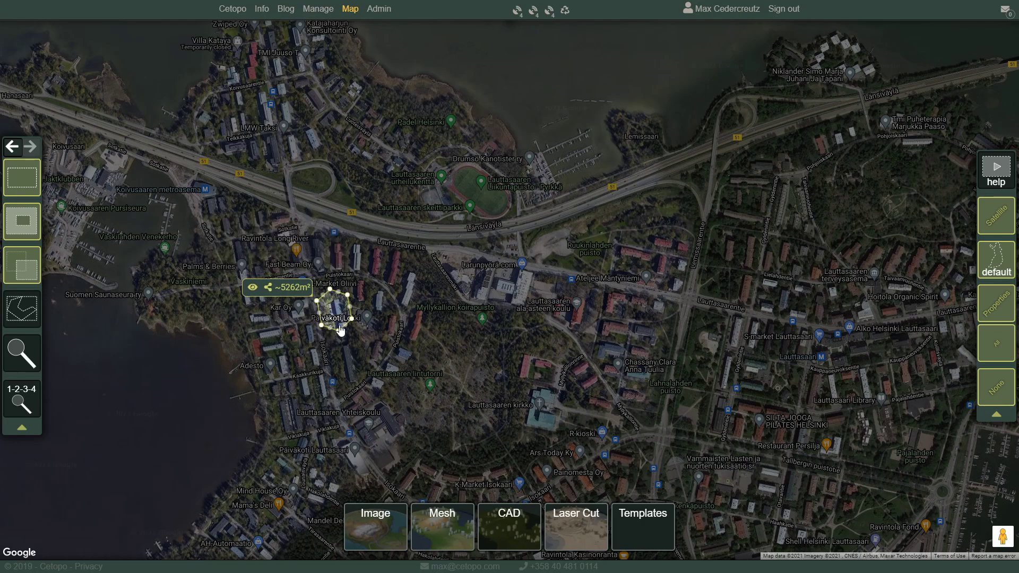
pyautogui.click(268, 287)
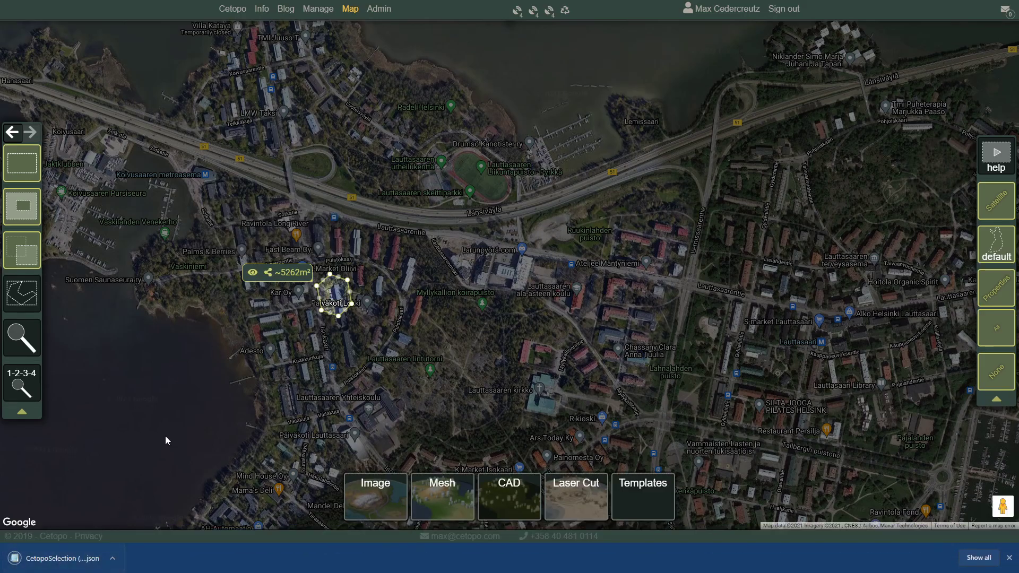
pyautogui.moveTo(164, 443); pyautogui.dragTo(196, 358)
pyautogui.press('F5')
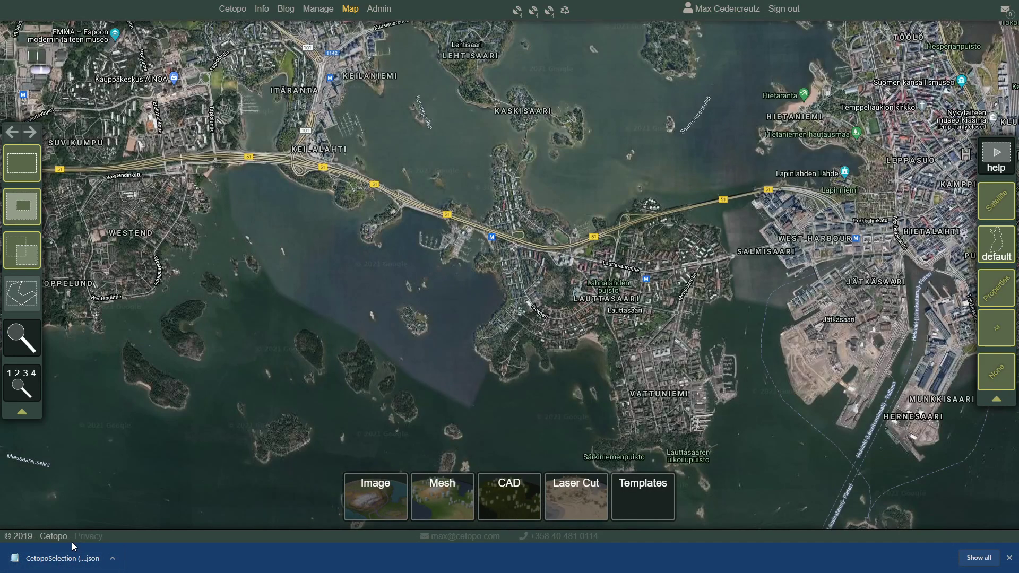
# - Load the downloaded CetopoSelection JSON file onto the map to restore the saved selection
pyautogui.moveTo(60, 568); pyautogui.dragTo(364, 241)
pyautogui.moveTo(496, 159); pyautogui.dragTo(558, 197)
pyautogui.moveTo(404, 215); pyautogui.dragTo(494, 224)
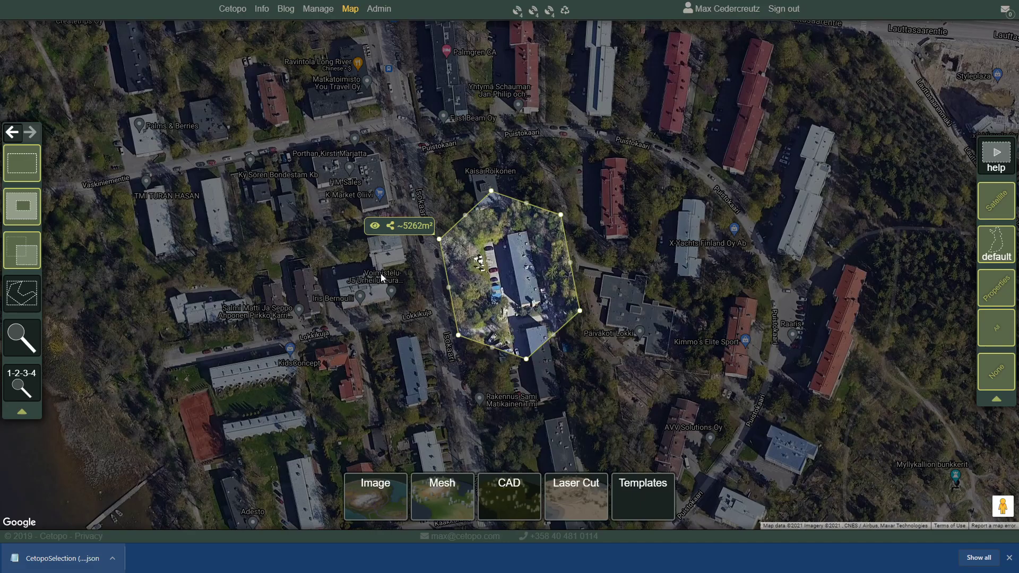
pyautogui.scroll(-2, 353, 295)
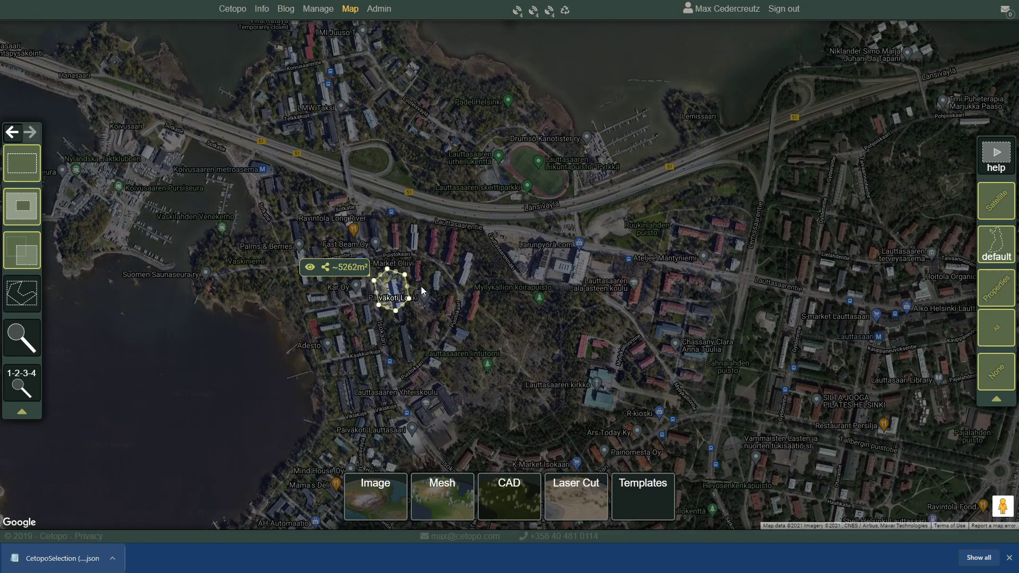
pyautogui.moveTo(432, 285); pyautogui.dragTo(449, 289)
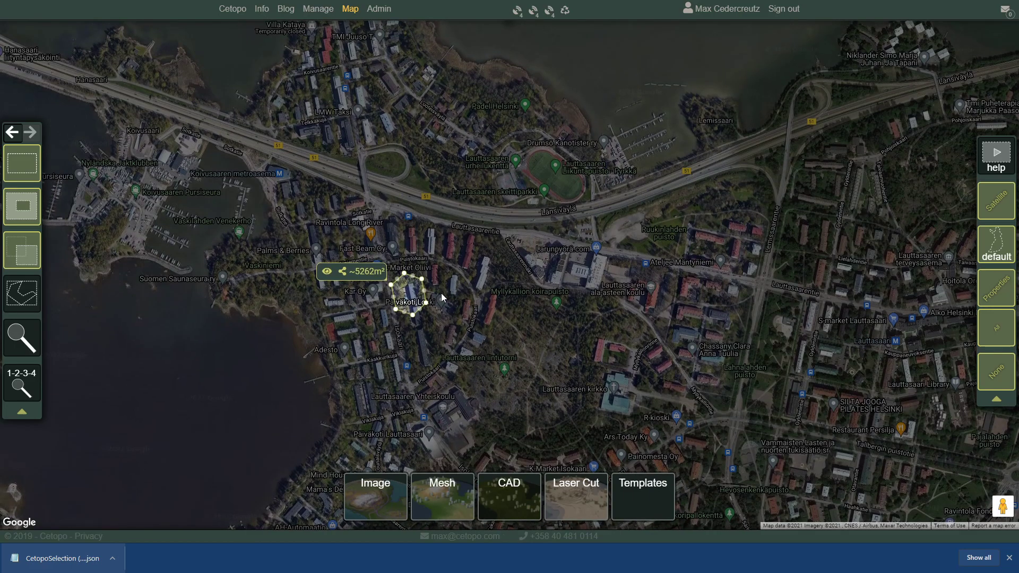